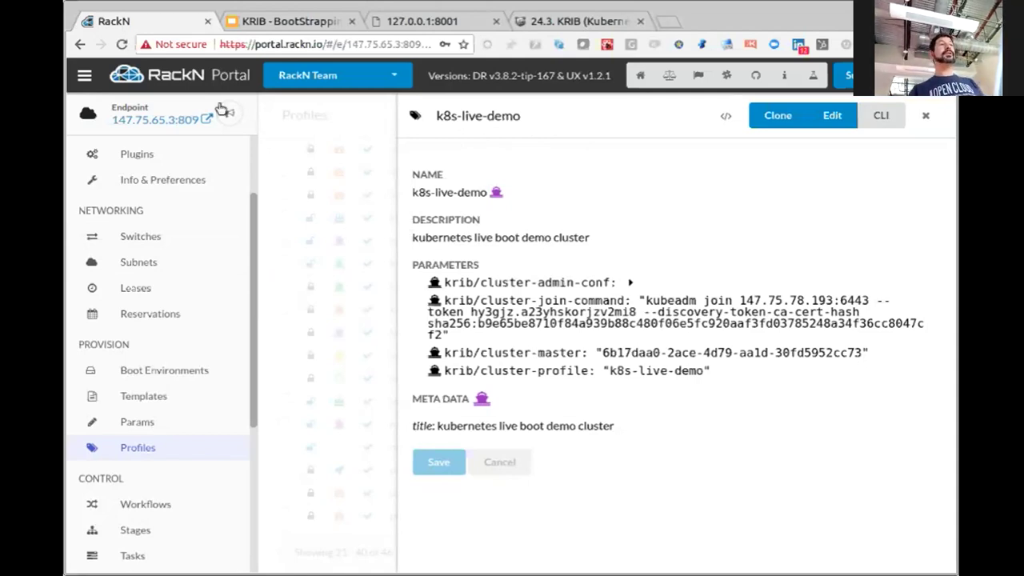
Step: Examine the k8s-live-demo profile's name and the contents of its krib/cluster-admin-conf parameter, then collapse the parameter
triple_click(536, 126)
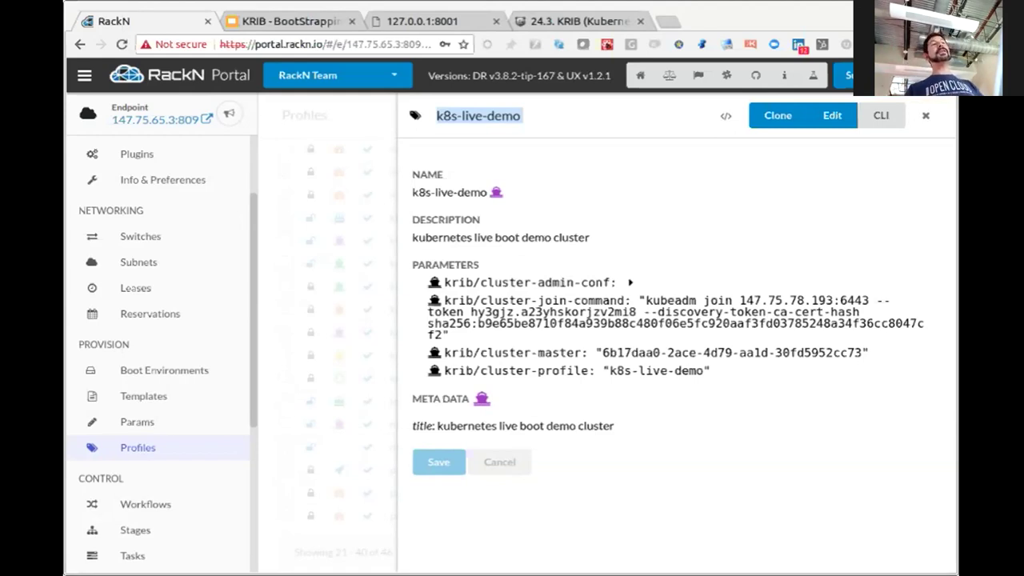
drag(490, 193, 411, 197)
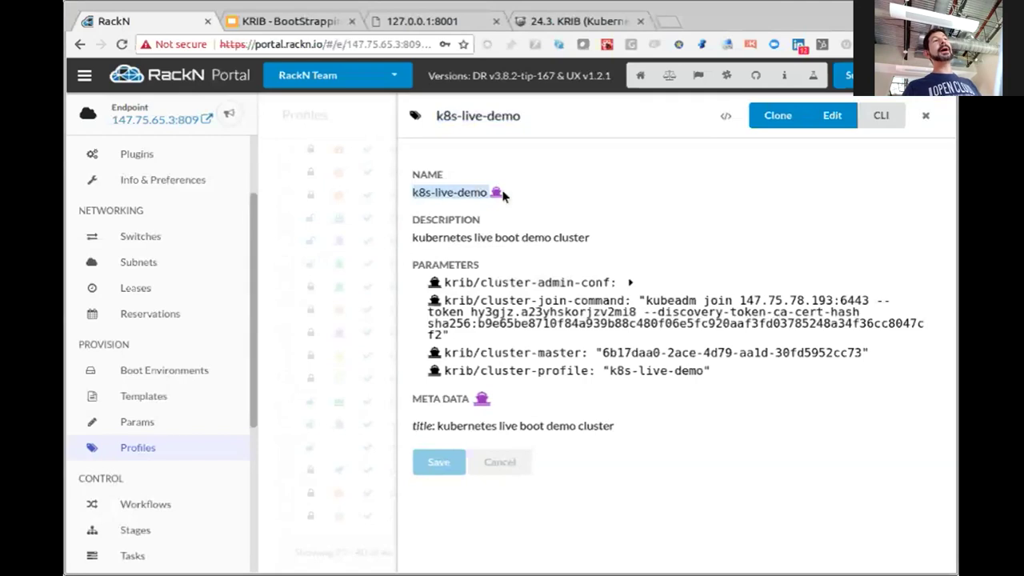
click(415, 193)
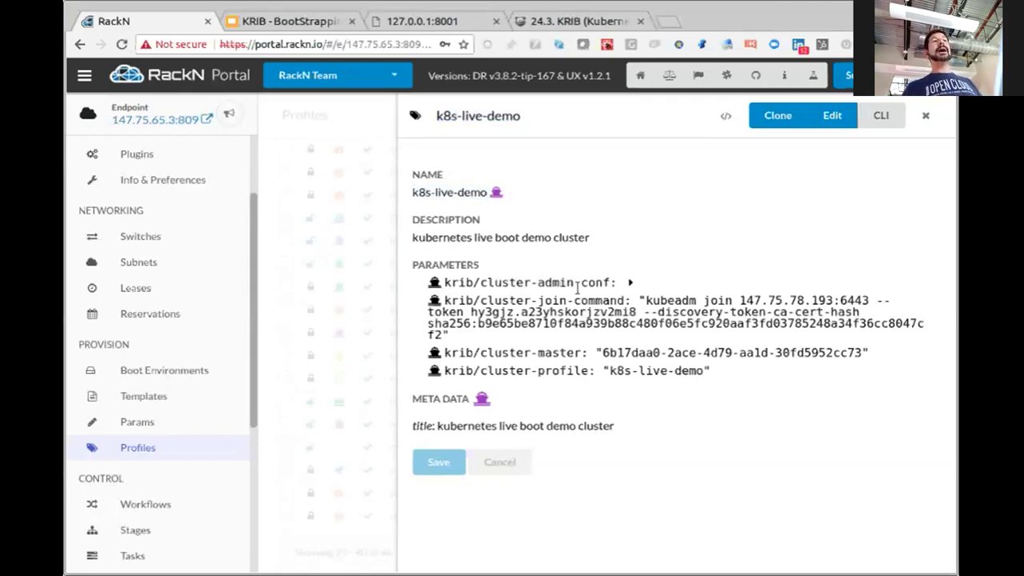
click(631, 283)
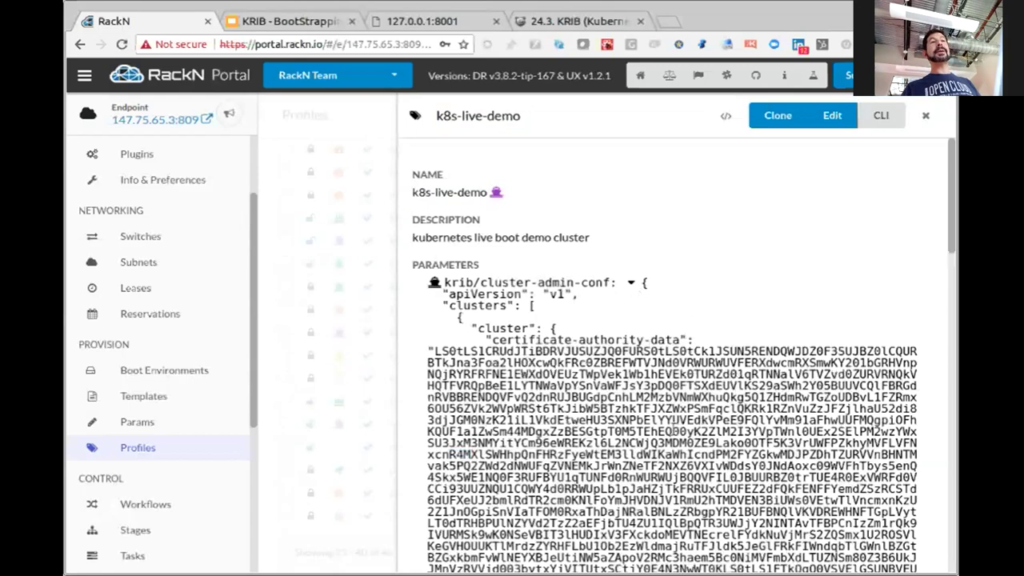
scroll(700, 452, down, 2)
scroll(701, 453, down, 2)
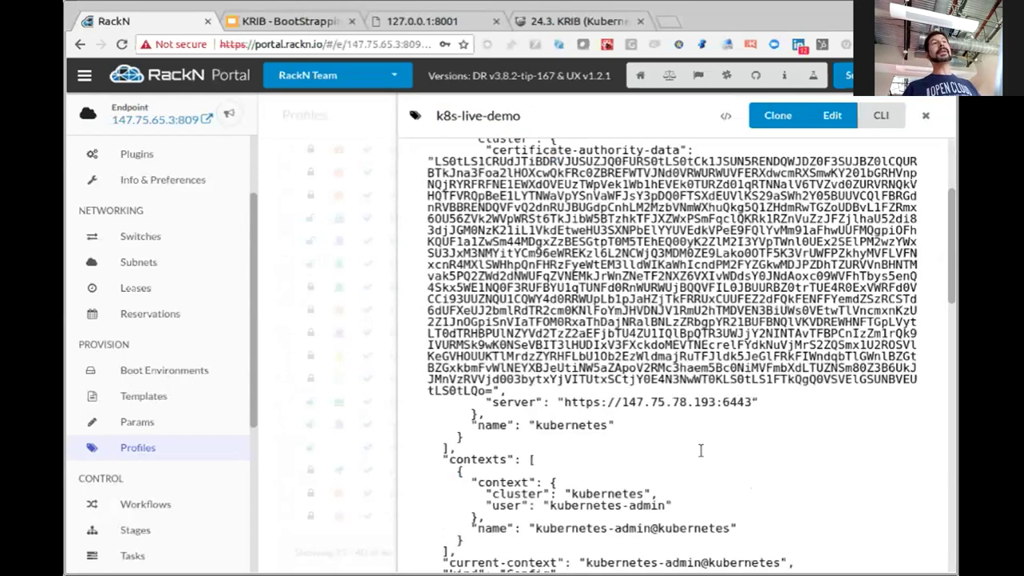
scroll(697, 451, up, 4)
click(630, 284)
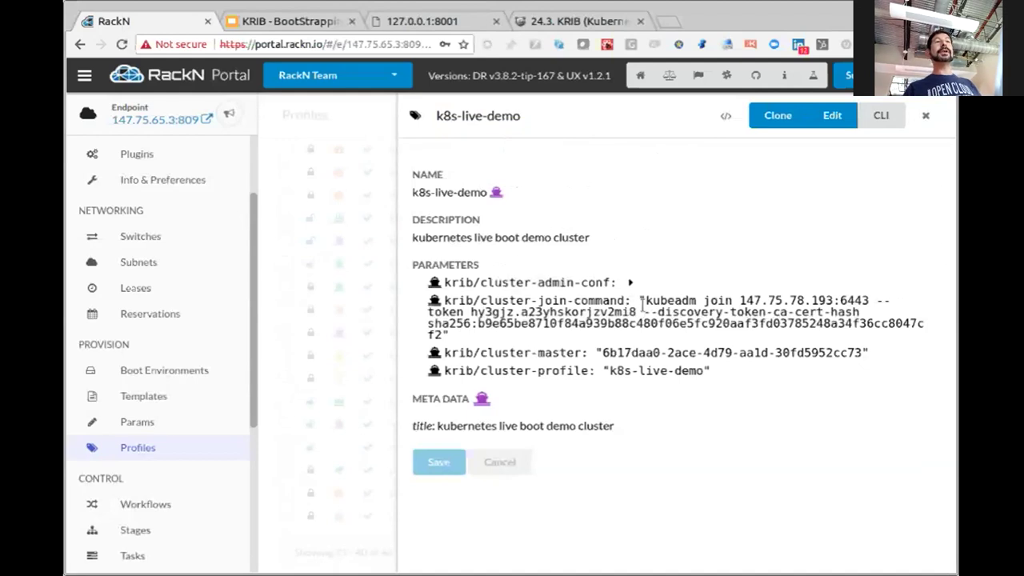
Step: Highlight the value of the krib/cluster-join-command parameter to examine the kubeadm join command
triple_click(642, 301)
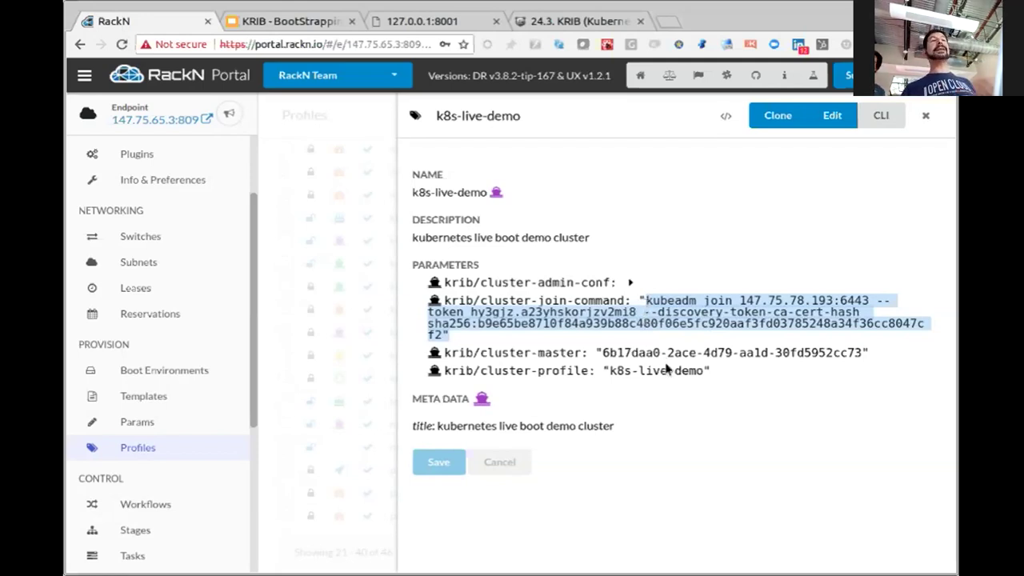
click(669, 324)
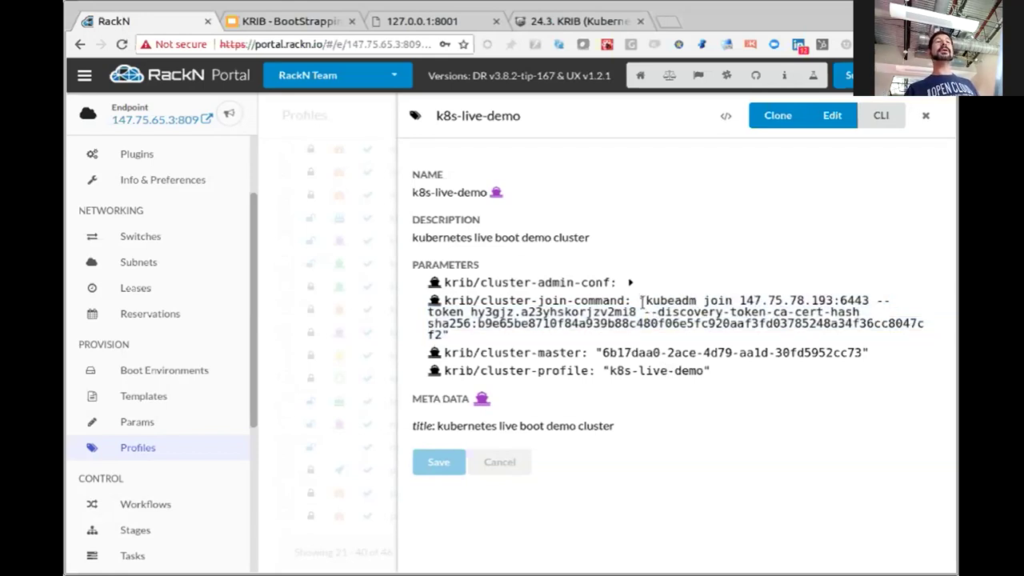
triple_click(644, 301)
drag(643, 301, 647, 331)
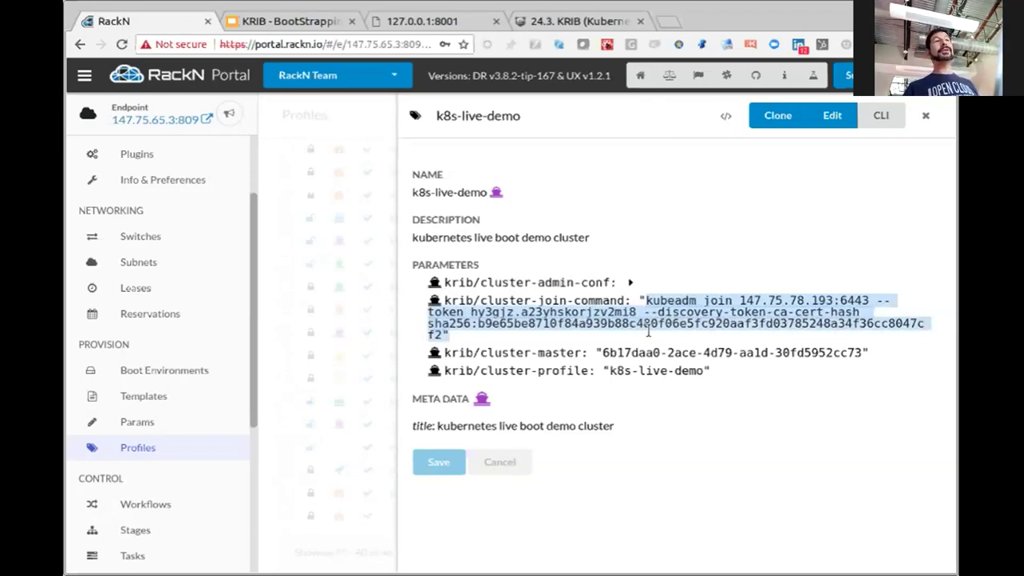
click(648, 332)
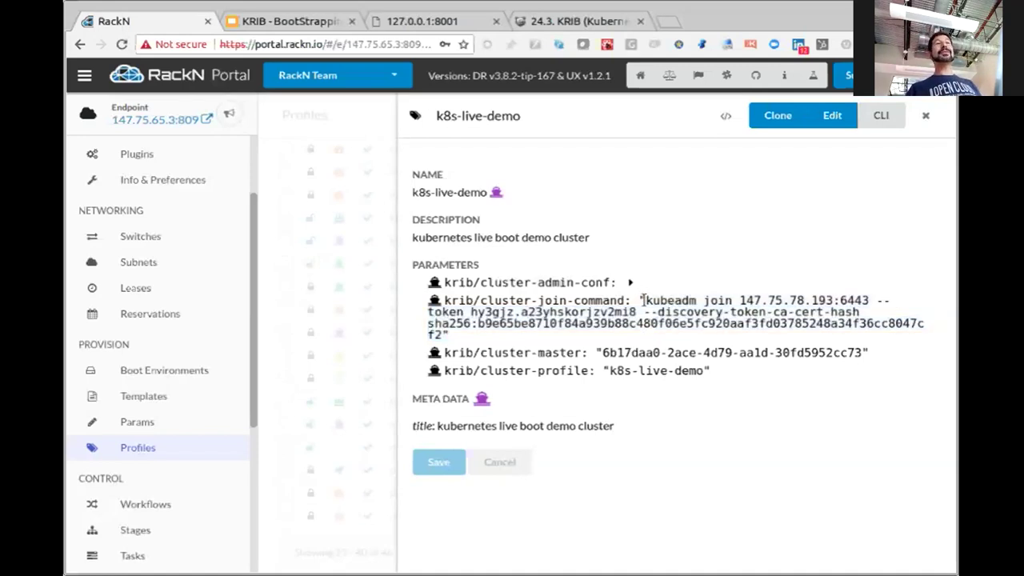
triple_click(644, 300)
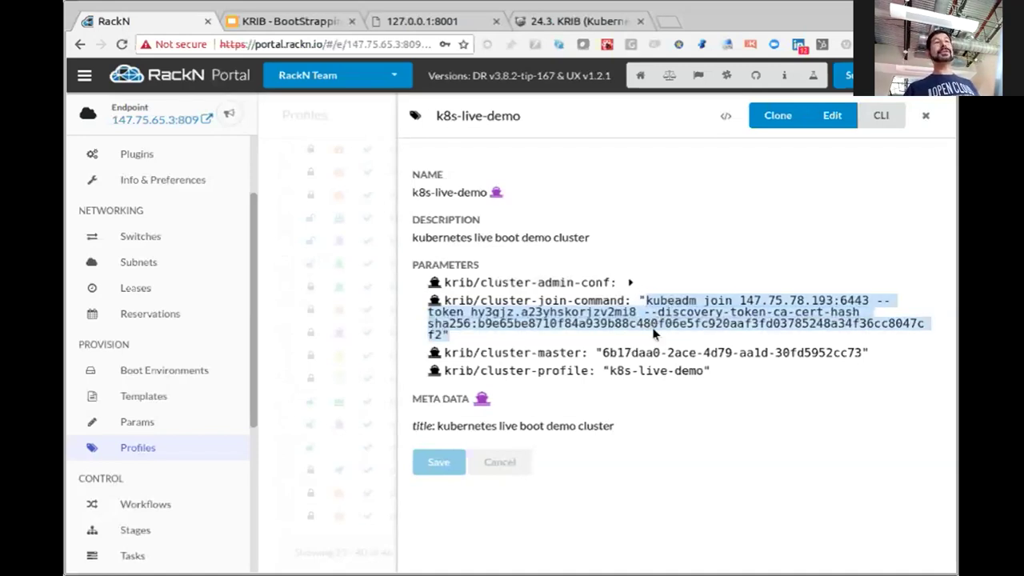
Step: Highlight and examine the krib/cluster-master and krib/cluster-profile parameters of the k8s-live-demo profile
click(594, 355)
drag(603, 353, 857, 352)
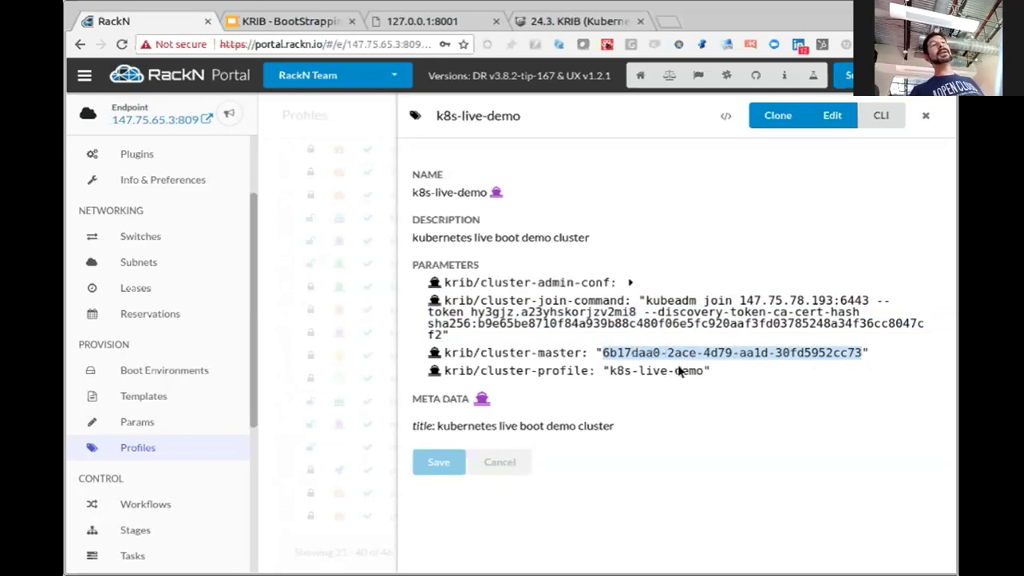
click(640, 385)
drag(748, 384, 447, 372)
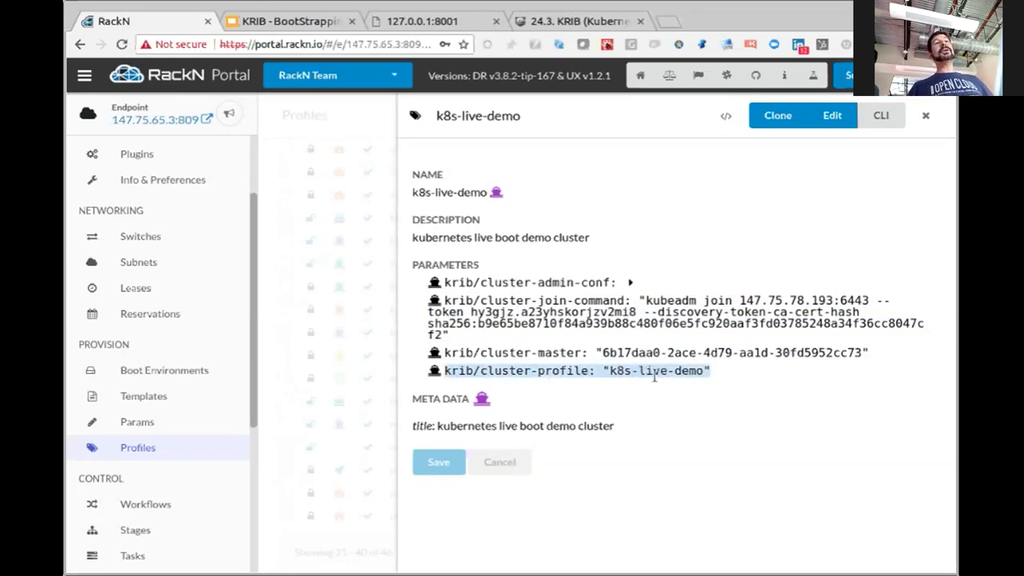
click(597, 370)
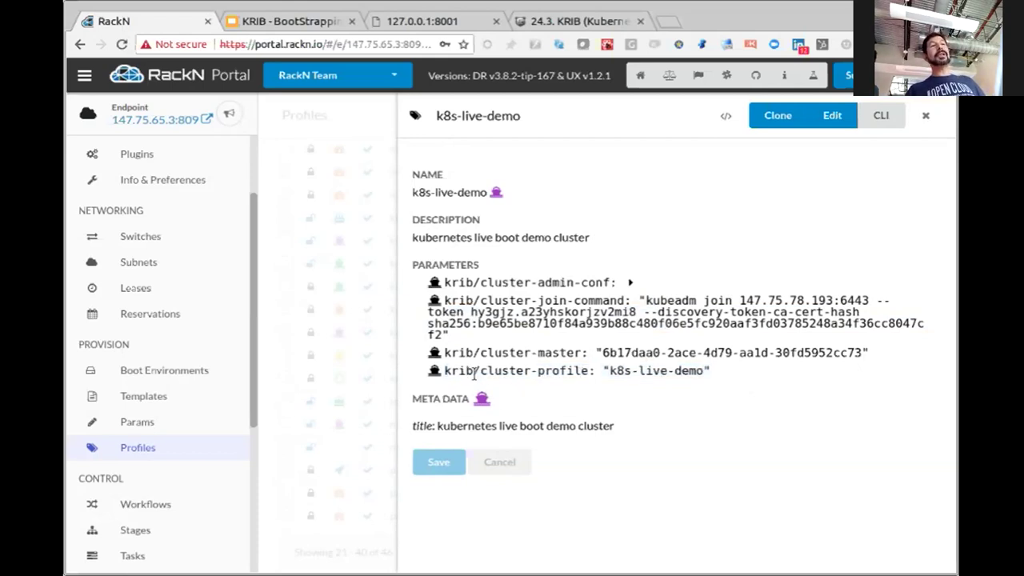
drag(478, 370, 610, 370)
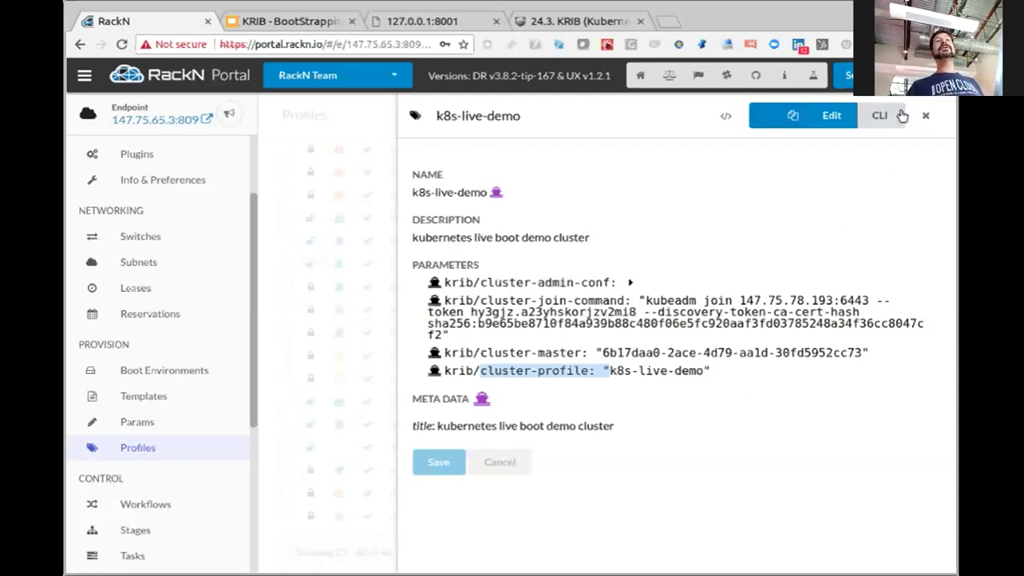
Step: Remove the krib/cluster-admin-conf, krib/cluster-join-command and krib/cluster-master parameters from the k8s-live-demo profile and save it
click(832, 113)
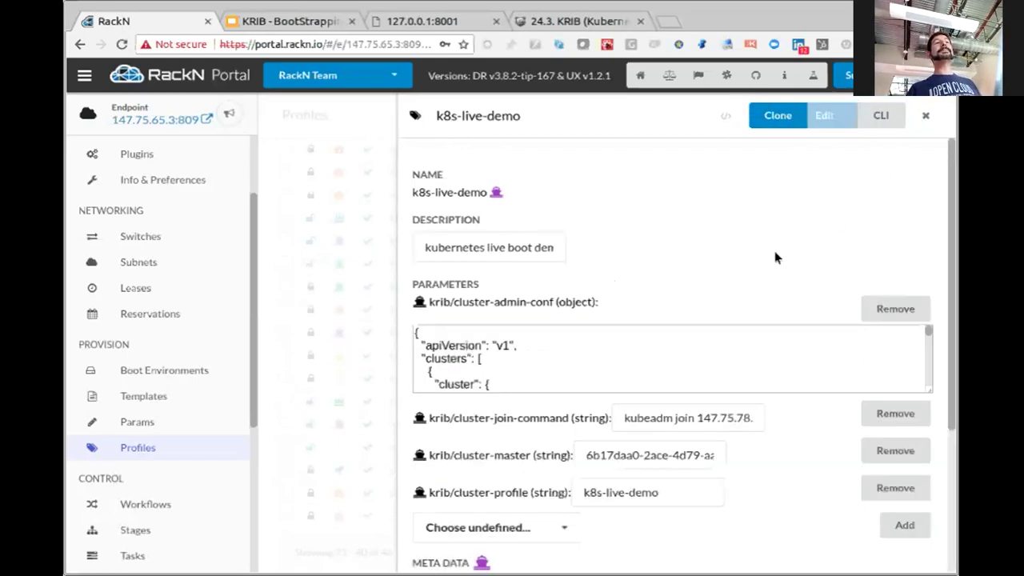
click(896, 310)
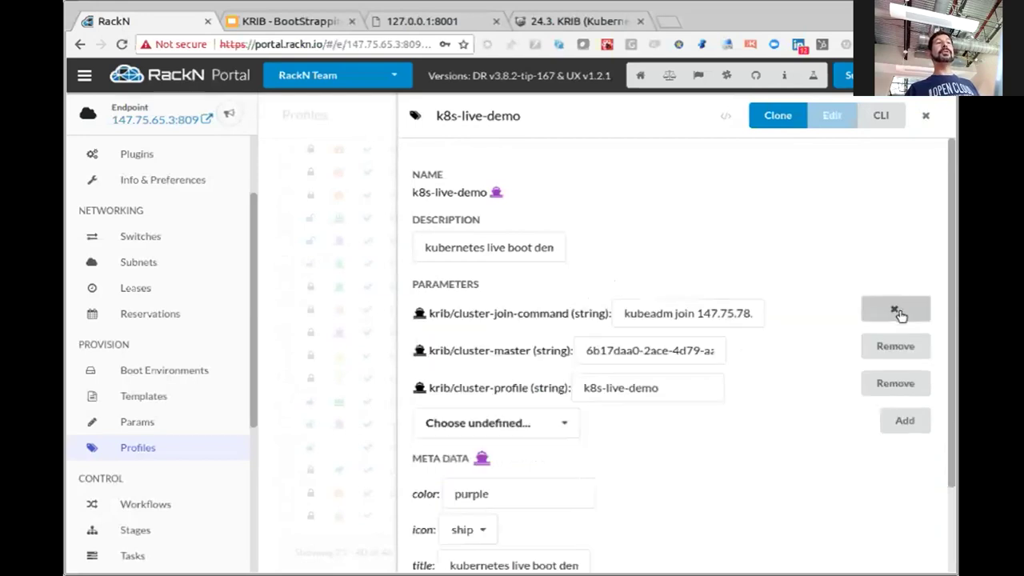
click(896, 310)
click(896, 310)
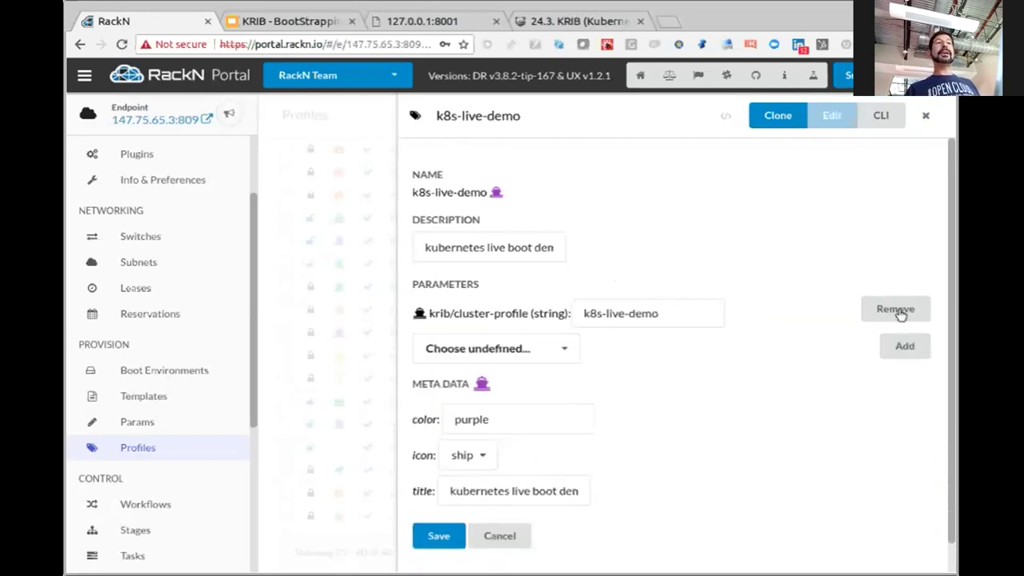
click(433, 536)
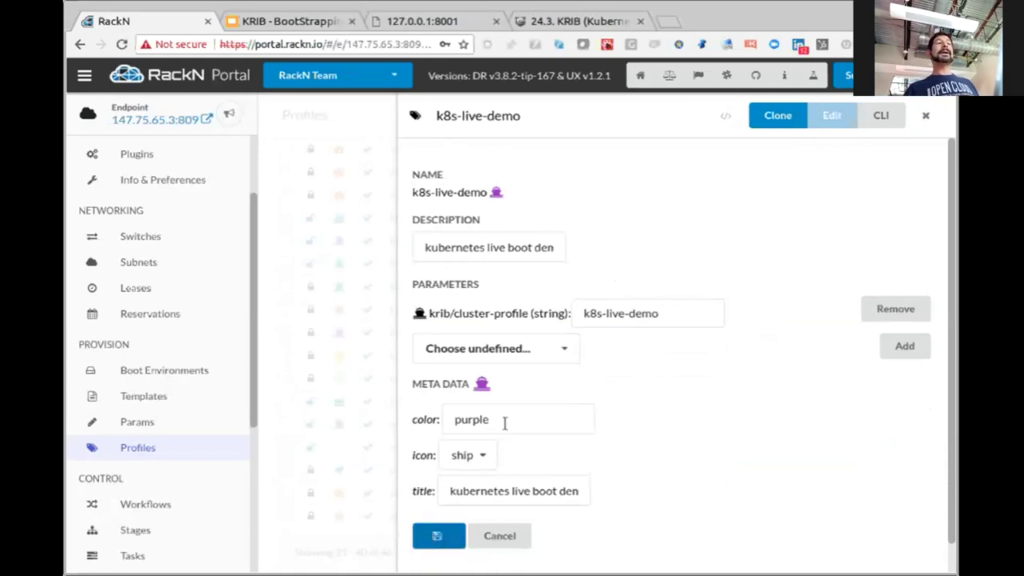
click(436, 534)
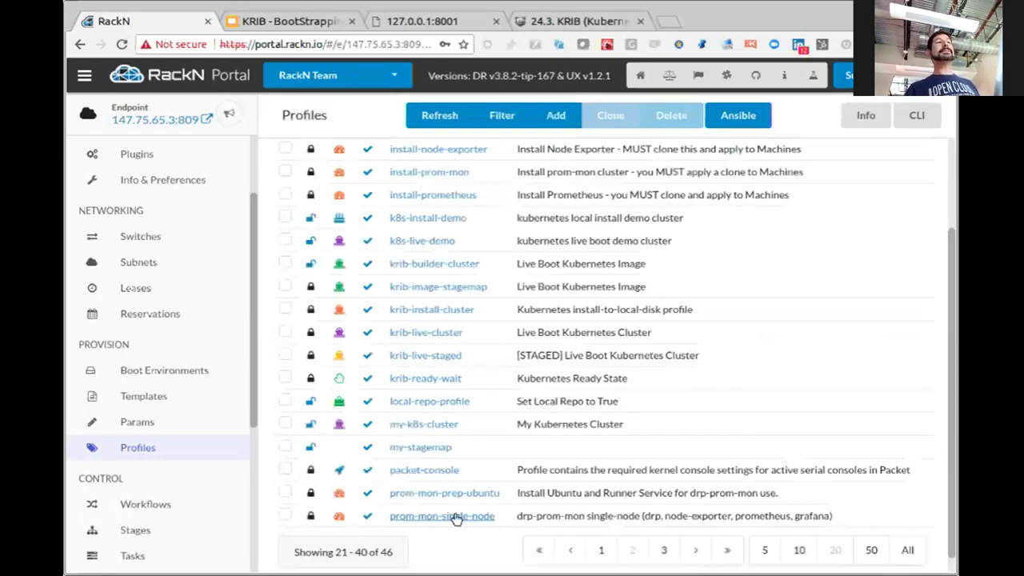
Step: View the parameters of the my-k8s-cluster profile and close its details
scroll(423, 414, down, 1)
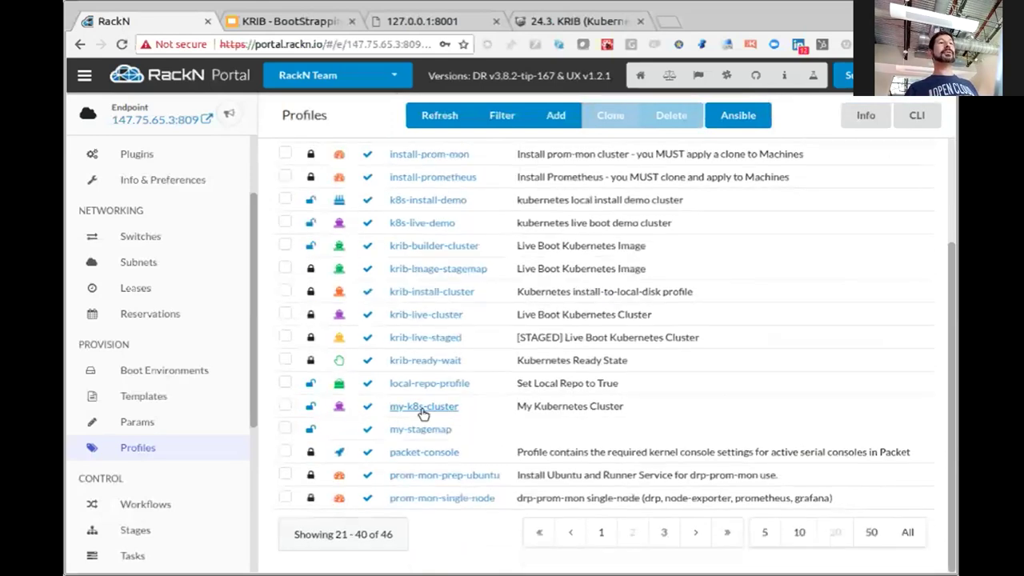
click(428, 410)
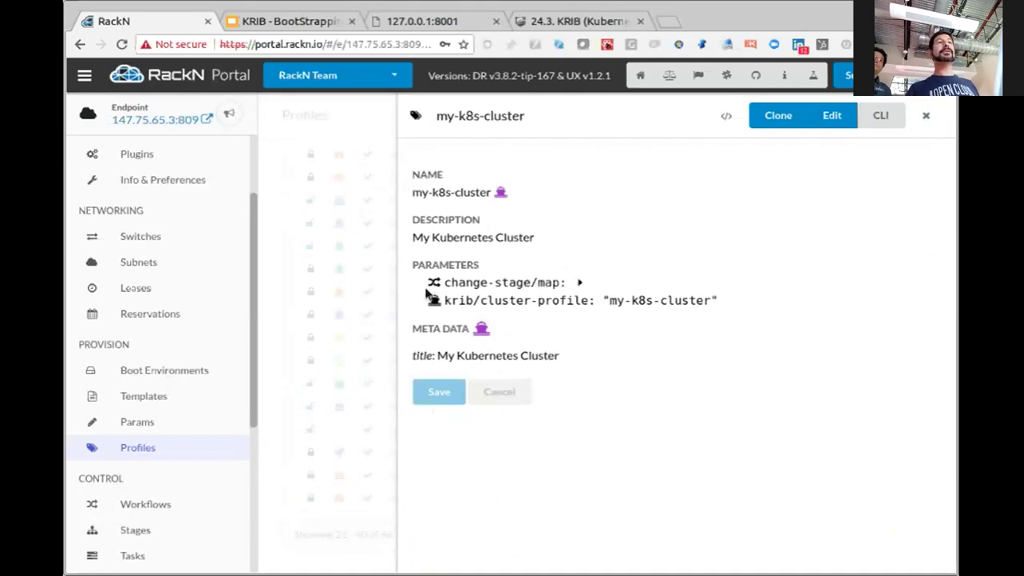
click(926, 117)
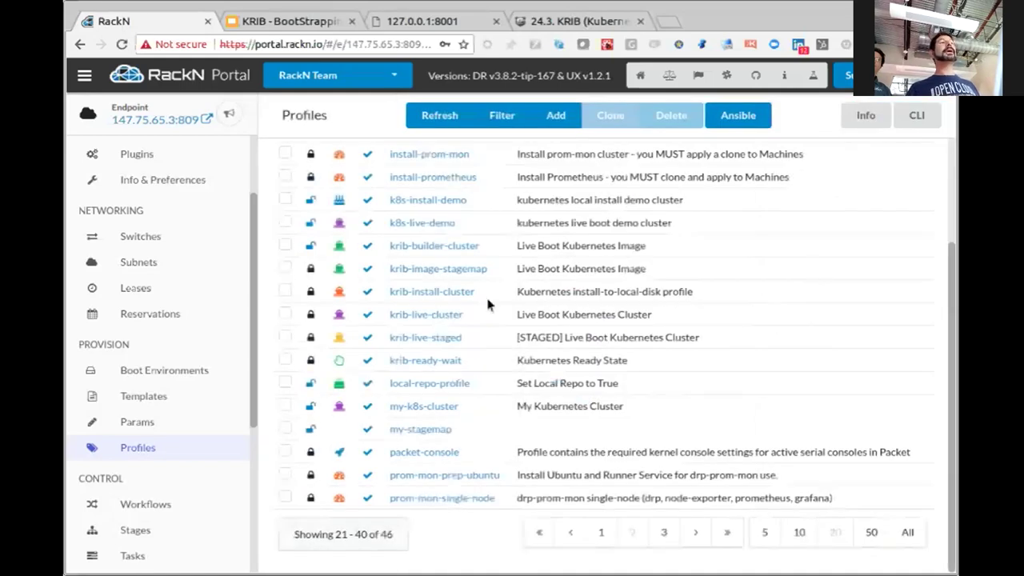
Step: In Bulk Actions, select pkt-node-01, pkt-node-02 and pkt-node-03 and reset them to the discovery workflow
scroll(480, 293, up, 3)
scroll(160, 200, up, 3)
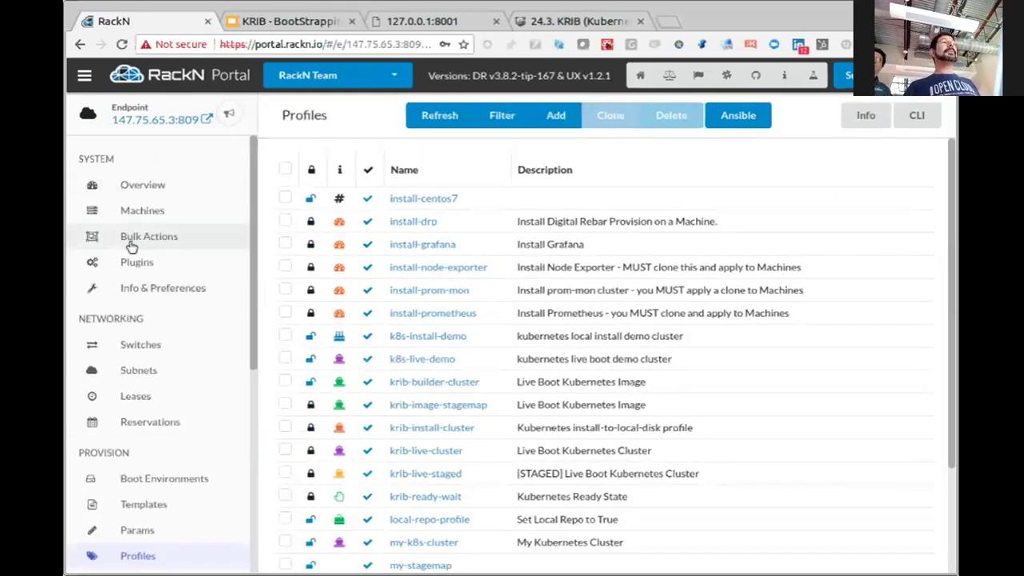
click(132, 240)
click(140, 214)
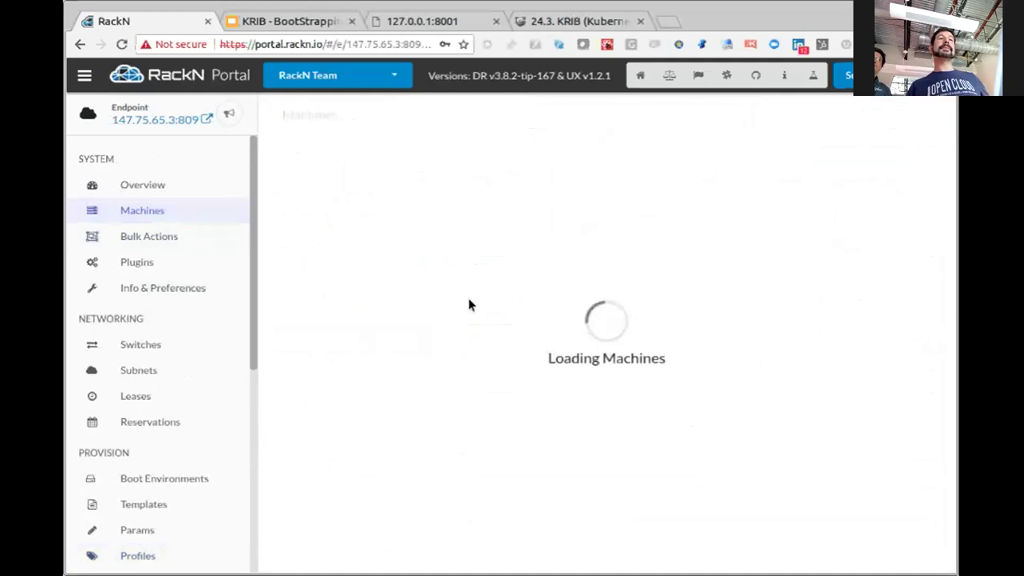
click(180, 232)
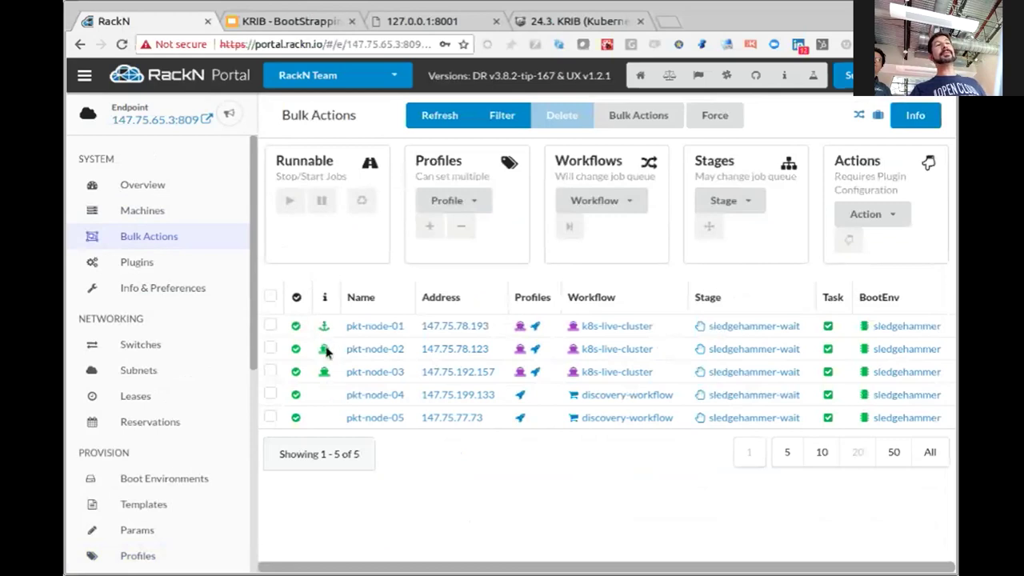
click(271, 328)
click(271, 350)
click(272, 372)
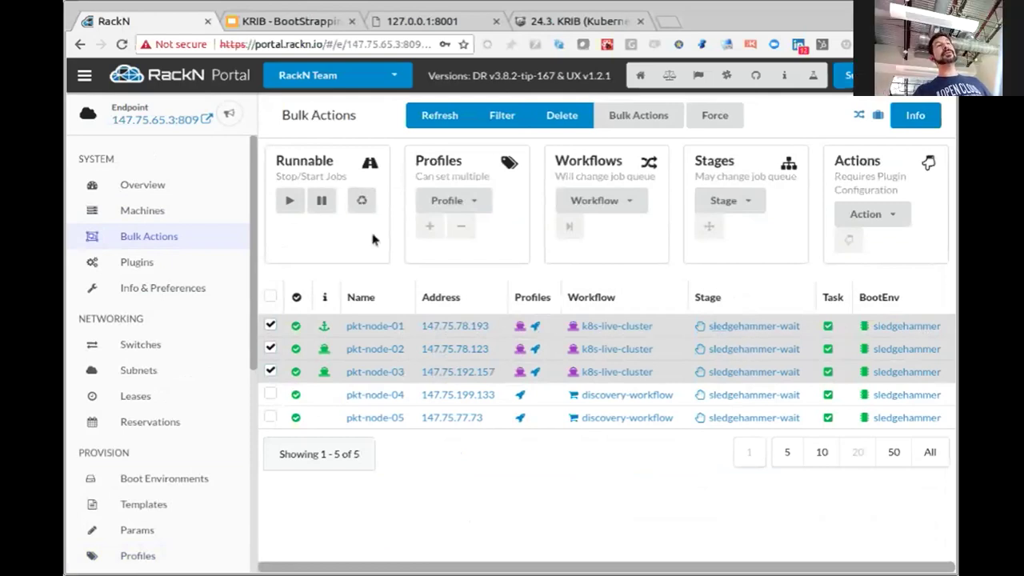
click(361, 200)
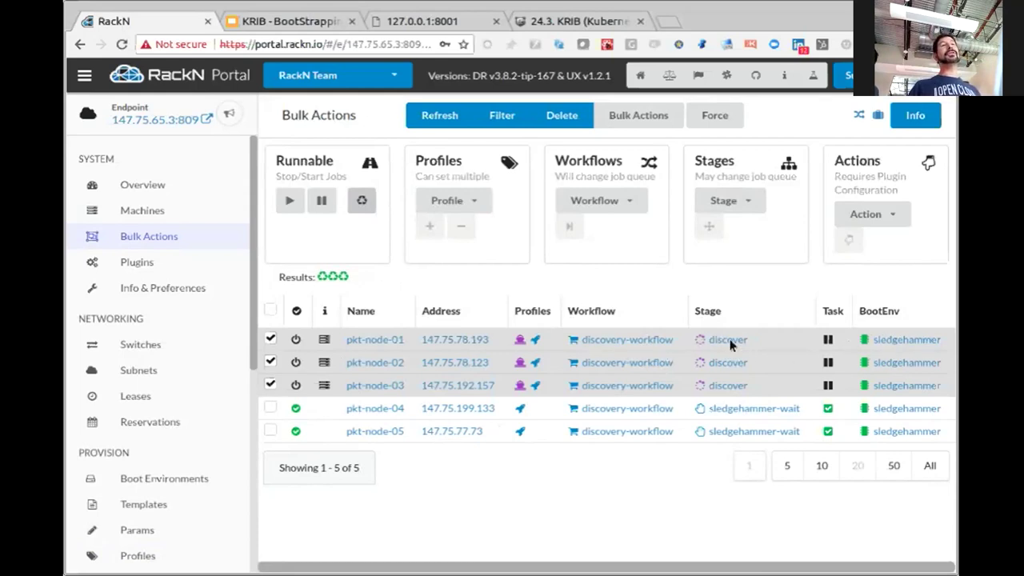
Step: Run the powercycle action on the three selected machines
scroll(214, 339, down, 1)
scroll(214, 339, down, 1)
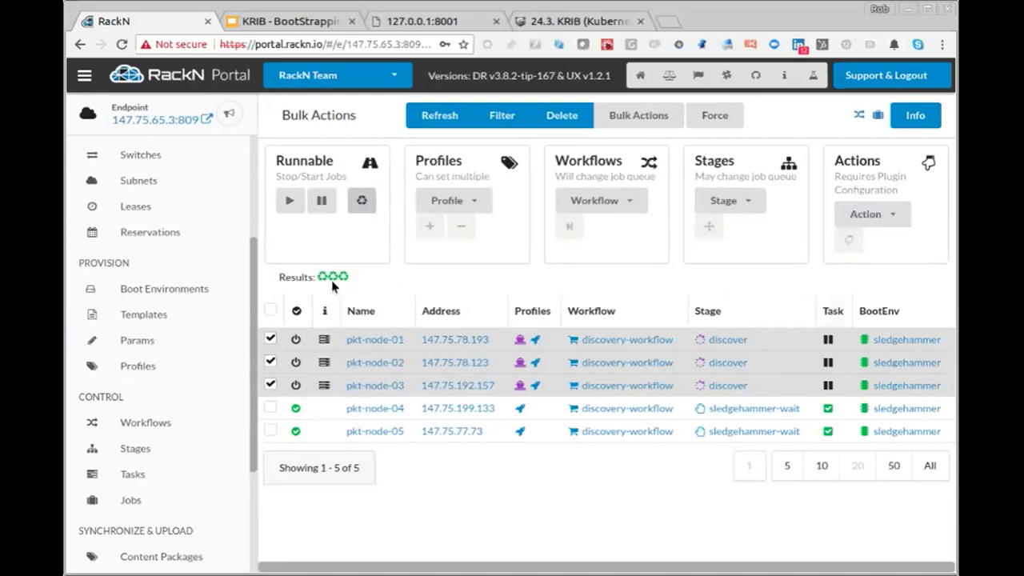
click(868, 214)
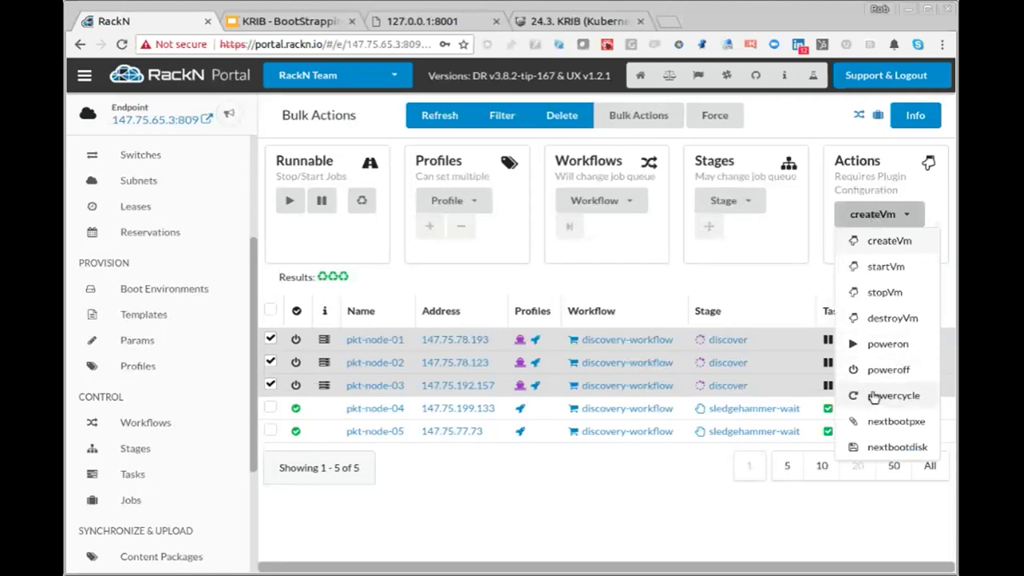
click(872, 393)
click(849, 241)
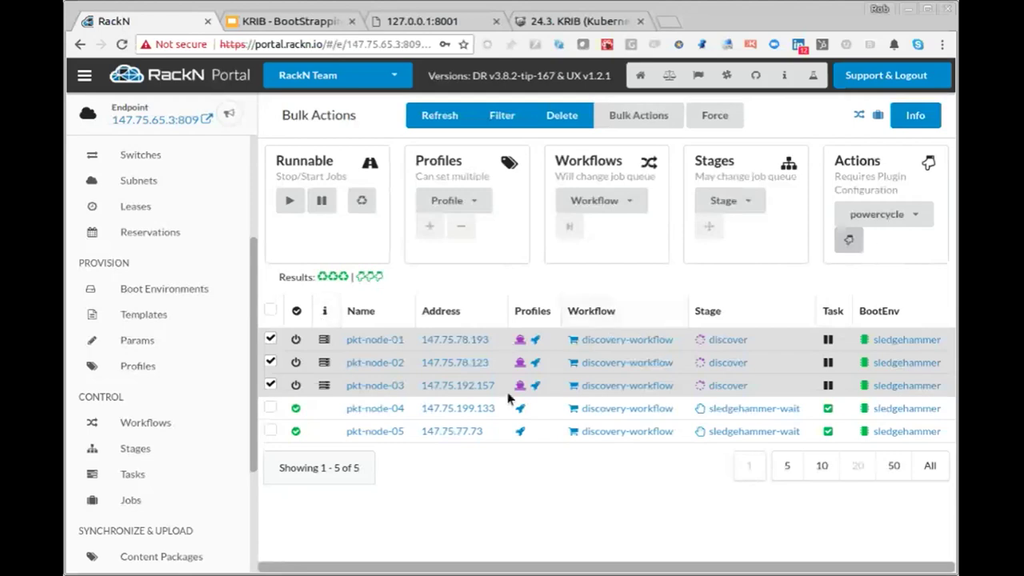
Step: Open the Workflows list, check the Event Log for recent machine events and minimize the log
scroll(165, 413, down, 5)
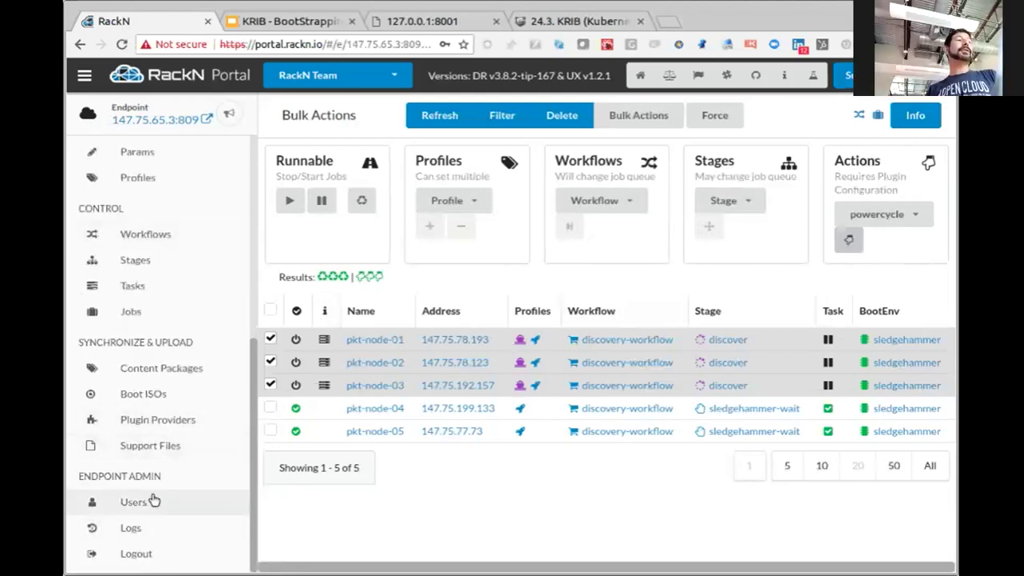
click(145, 237)
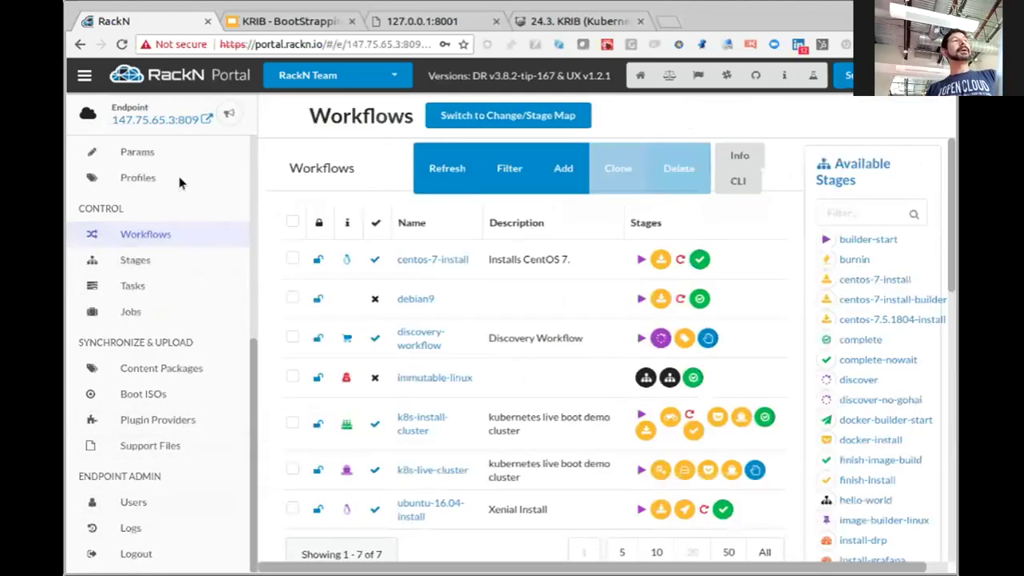
click(230, 117)
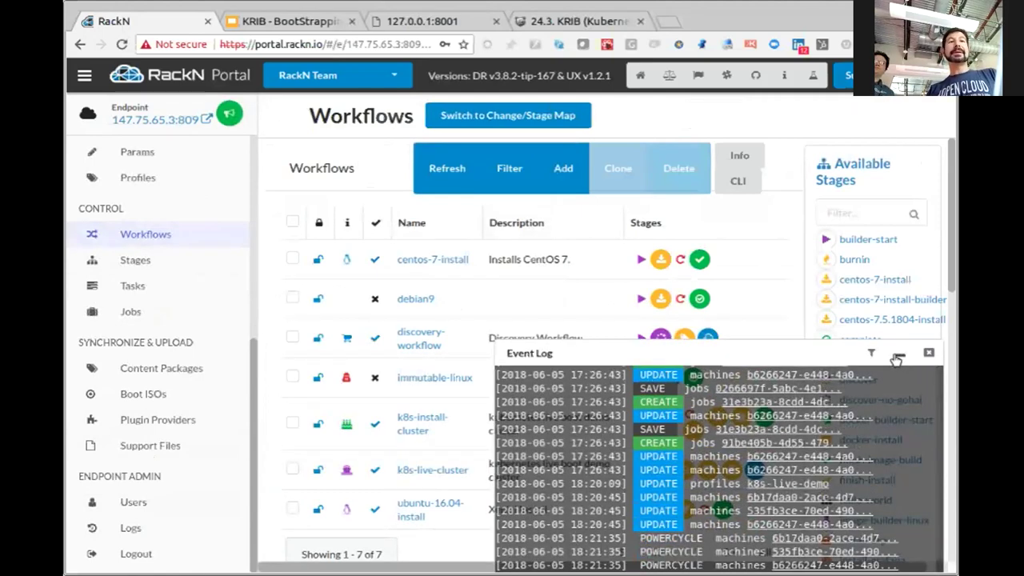
click(898, 357)
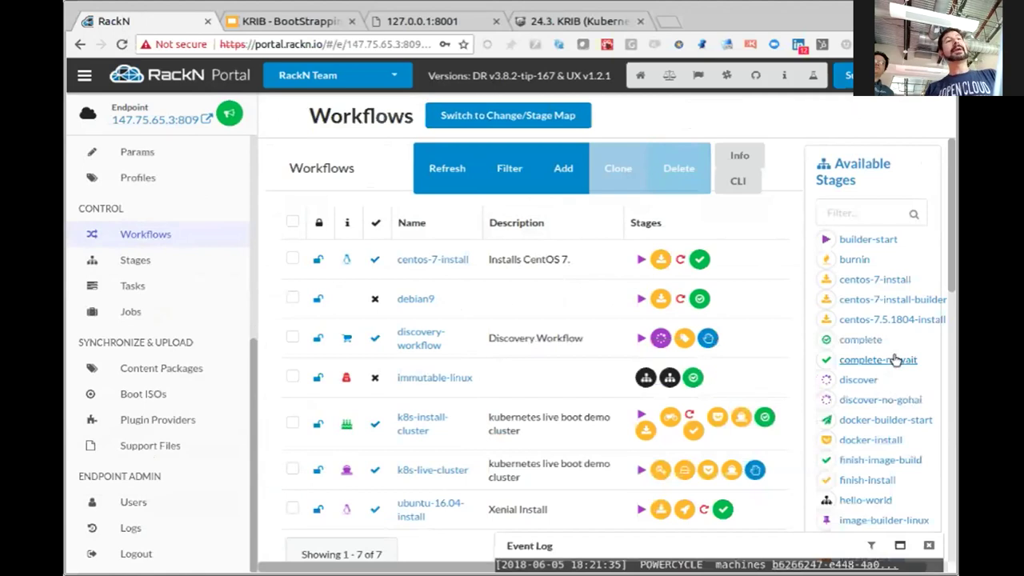
Step: Examine the stages that make up the k8s-live-cluster workflow and deselect it
scroll(502, 375, down, 3)
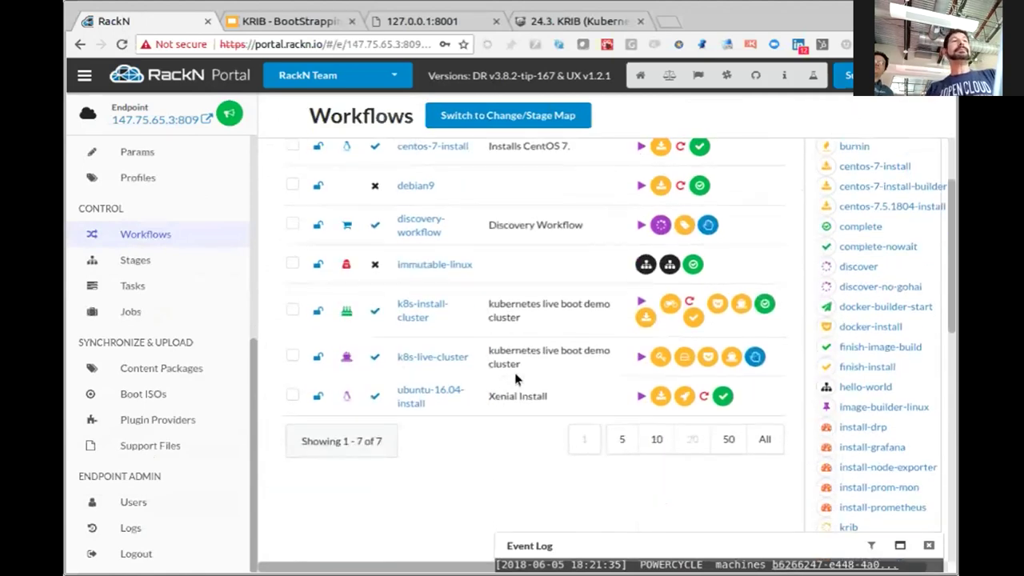
scroll(516, 377, up, 1)
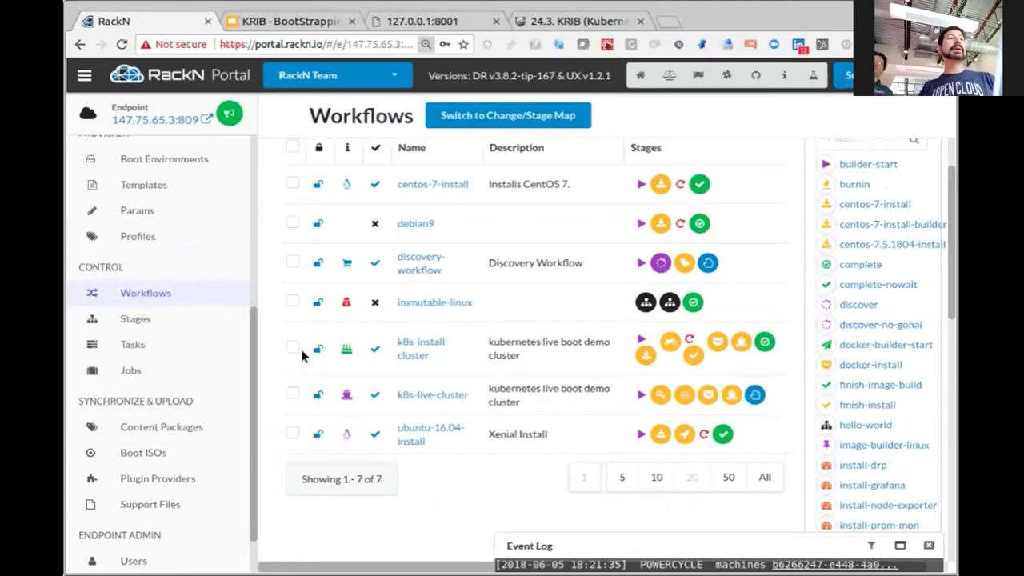
key(ctrl+minus)
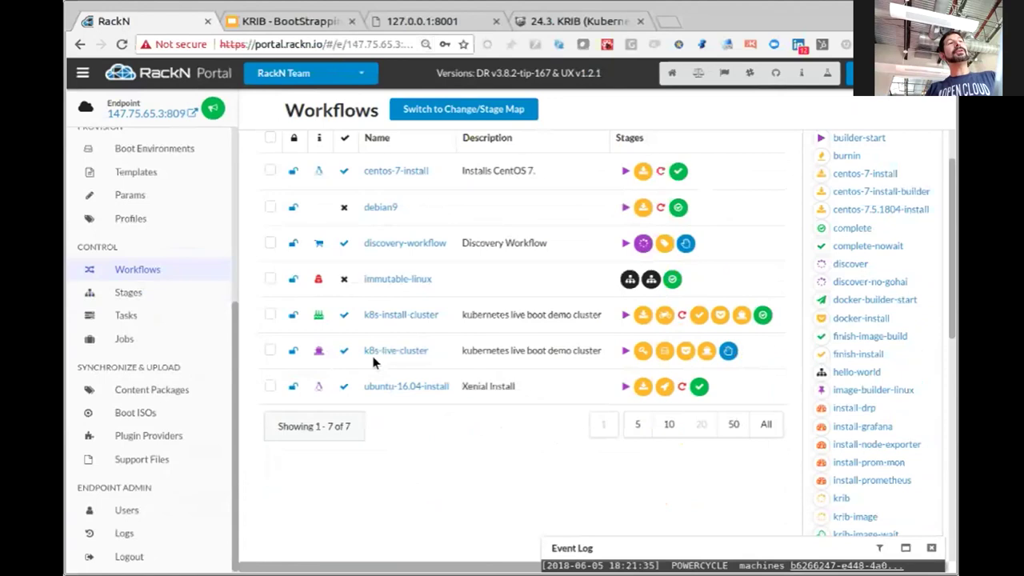
click(271, 352)
scroll(896, 194, up, 1)
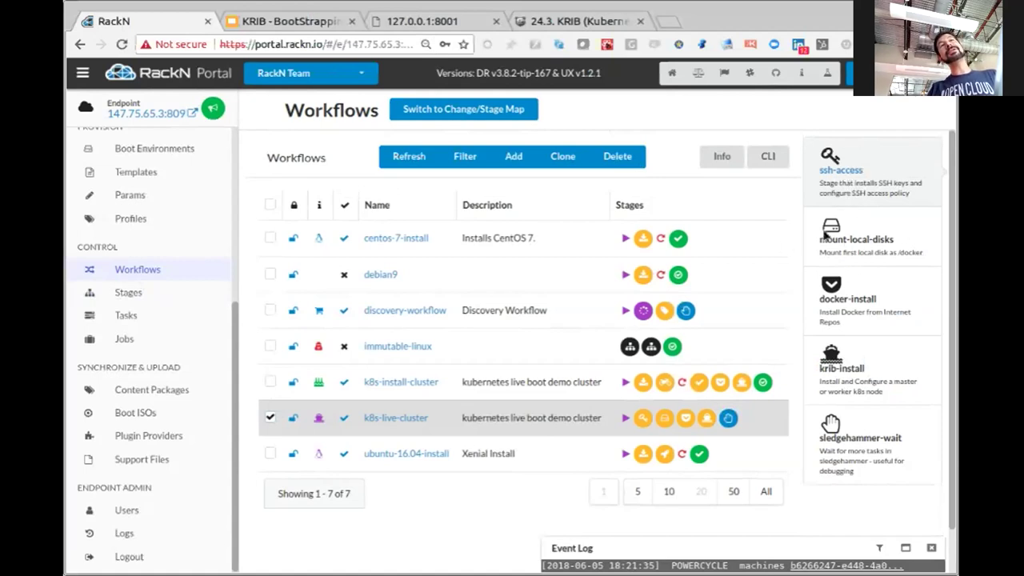
triple_click(816, 375)
click(869, 376)
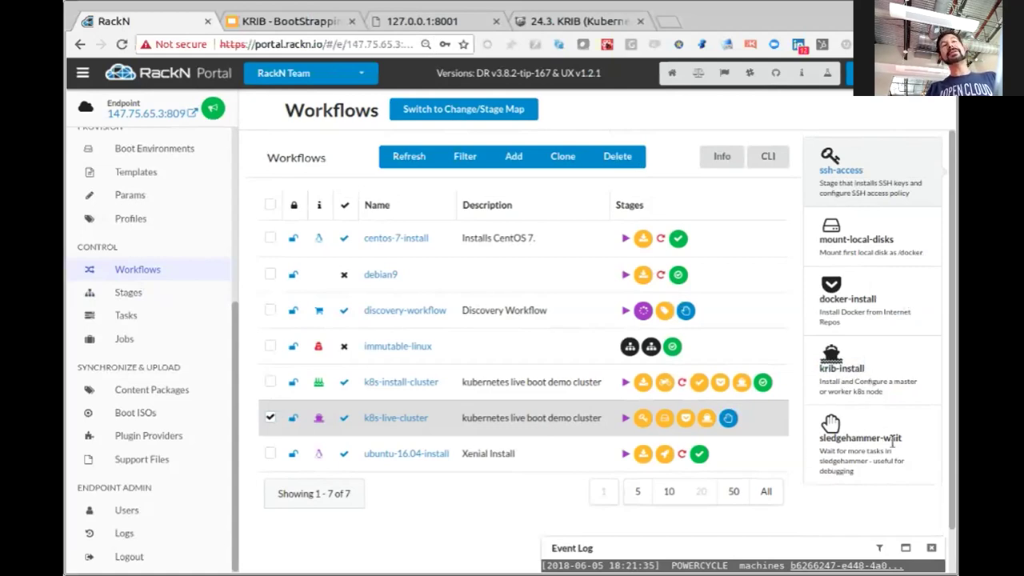
click(271, 417)
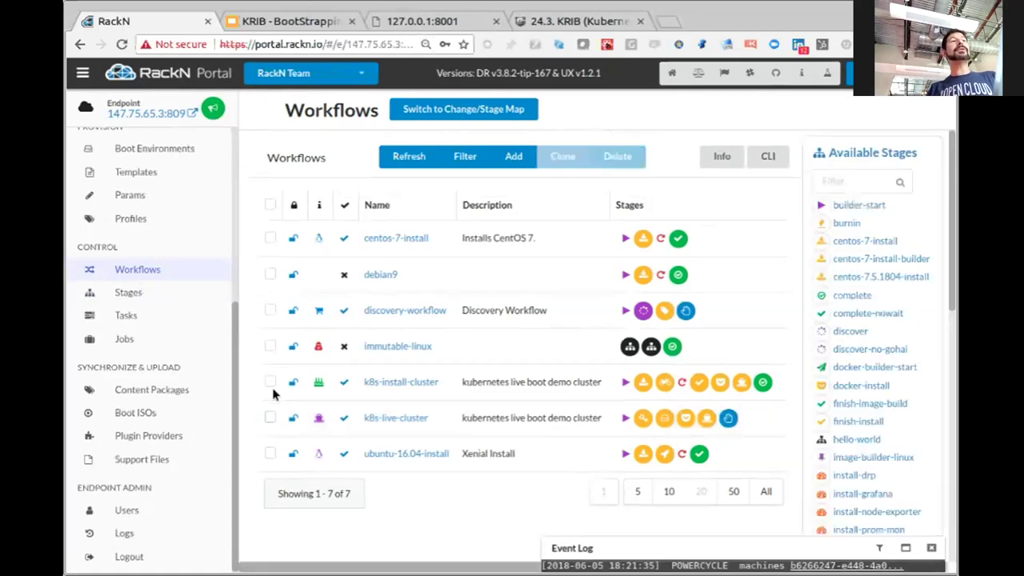
Step: Select the k8s-install-cluster workflow and examine its stages through to completion
click(270, 383)
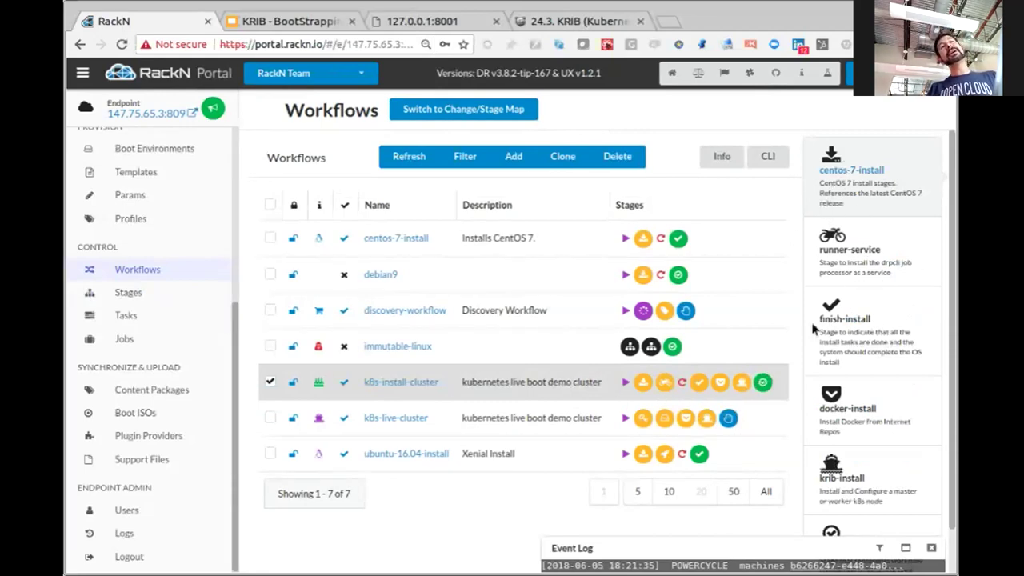
scroll(862, 407, down, 1)
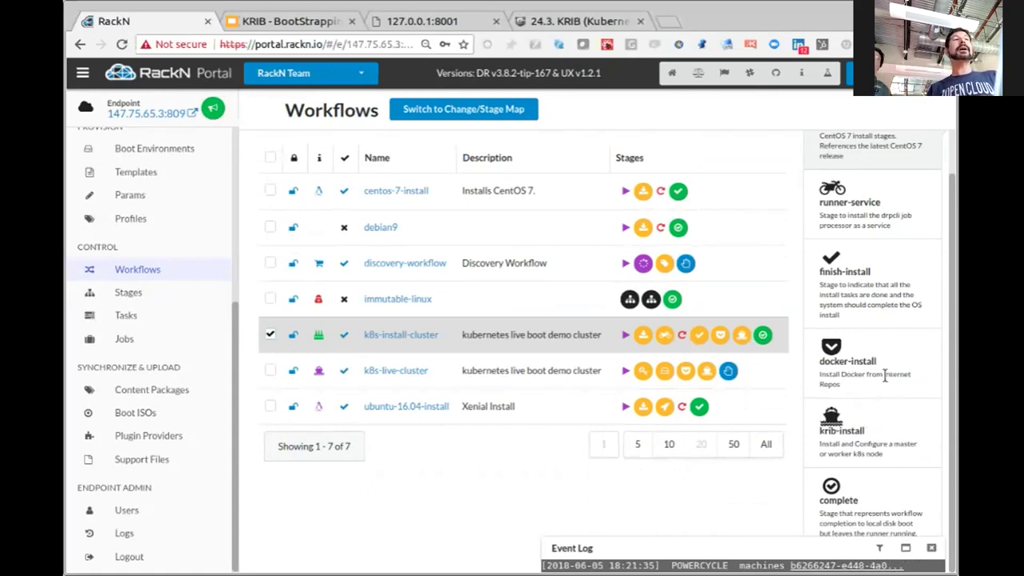
scroll(863, 343, up, 1)
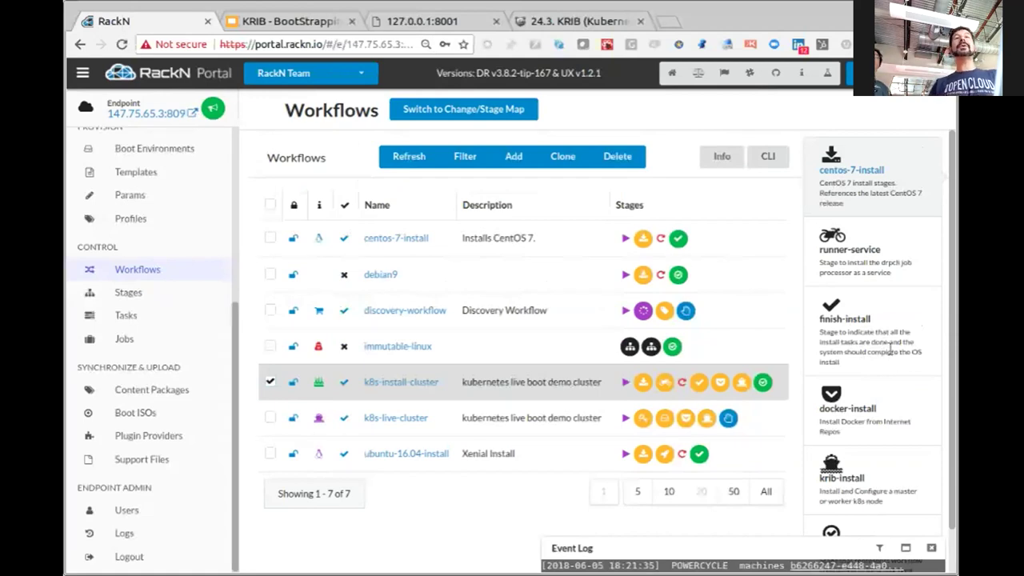
Step: Open Bulk Actions and select pkt-node-01, pkt-node-02 and pkt-node-03
scroll(164, 266, up, 3)
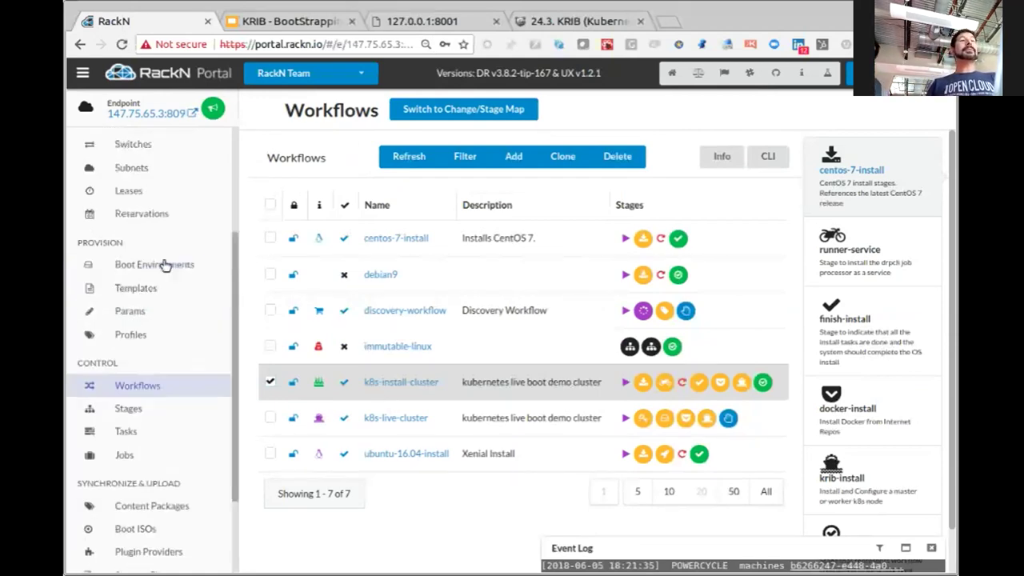
scroll(164, 265, up, 1)
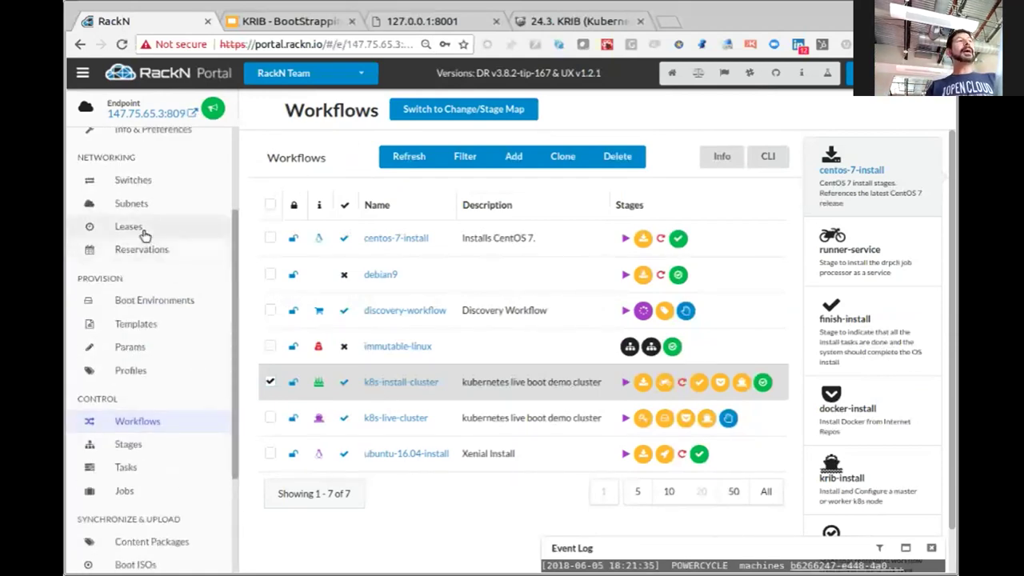
scroll(144, 233, up, 3)
click(148, 197)
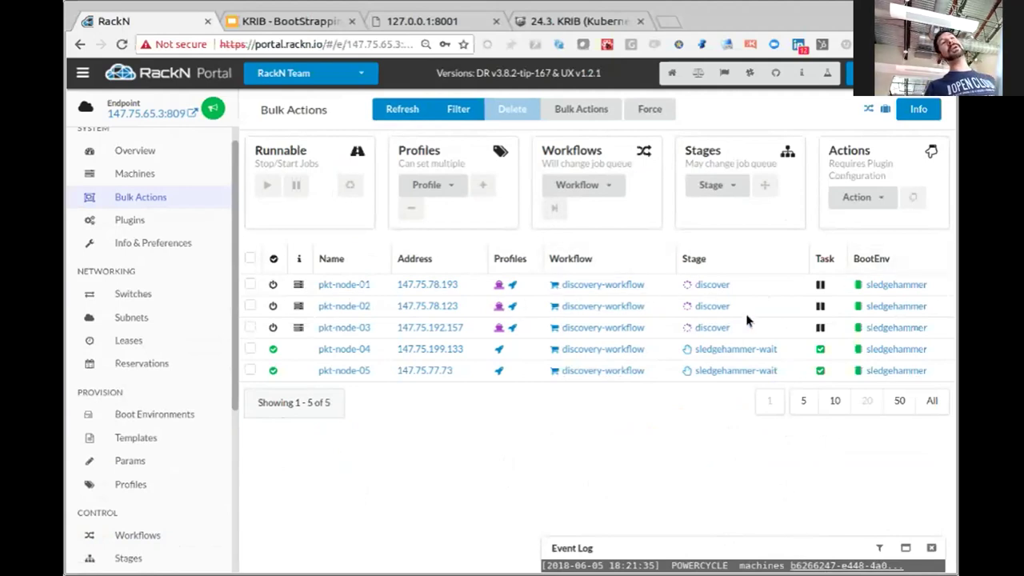
click(250, 284)
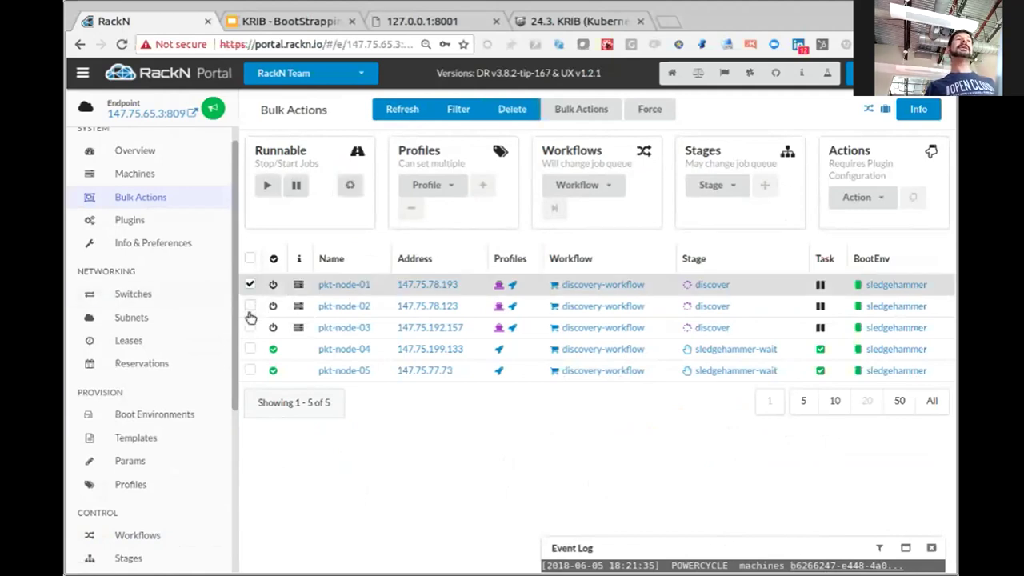
click(249, 305)
click(249, 328)
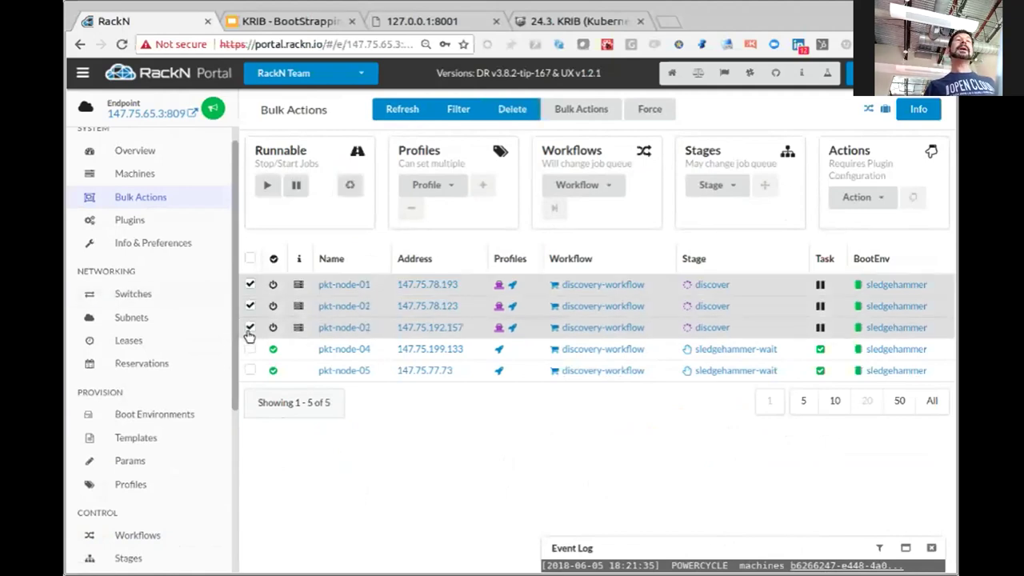
Step: Apply the k8s-live-cluster workflow to the three selected machines
click(571, 188)
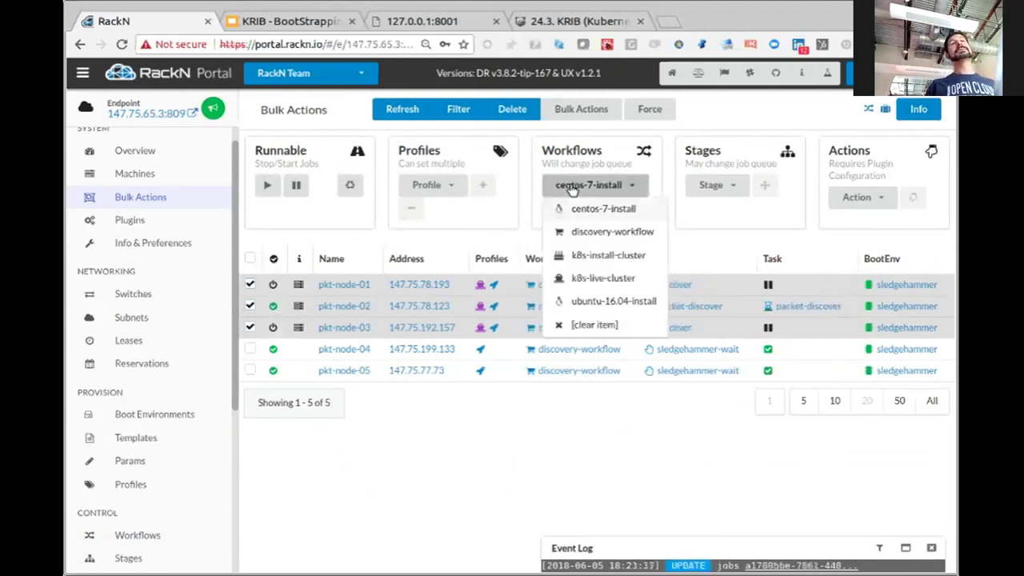
click(592, 371)
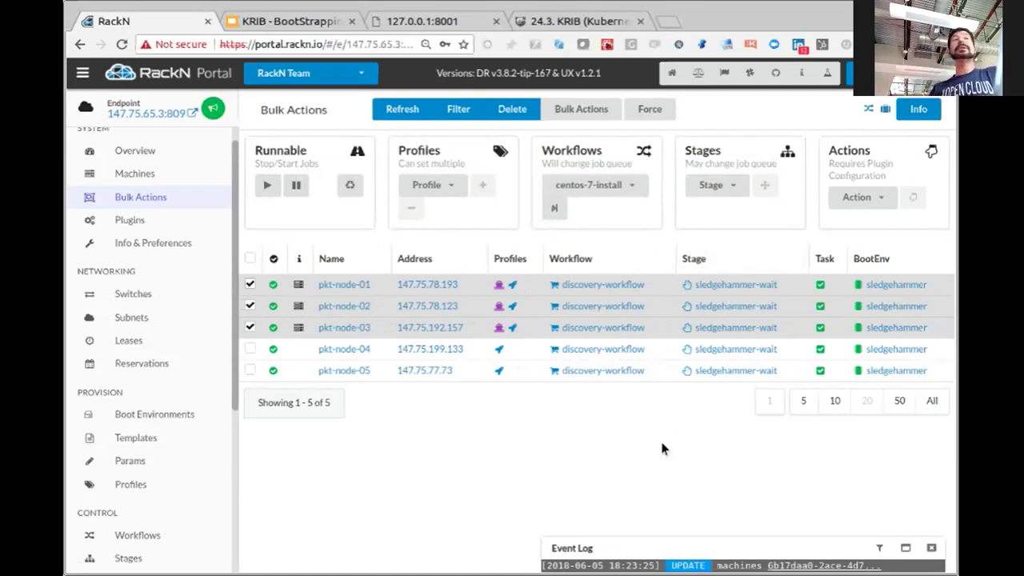
click(607, 187)
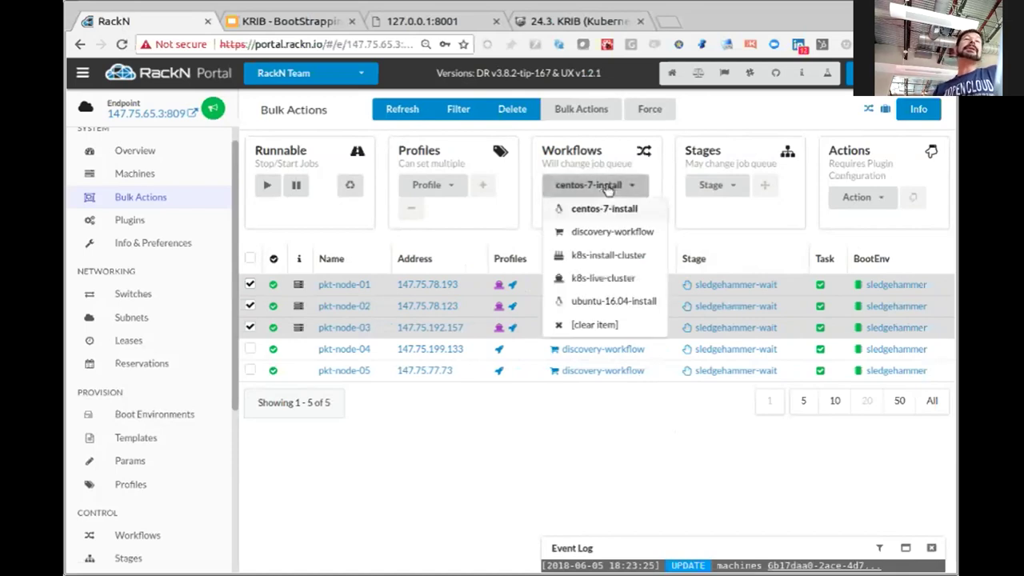
click(586, 279)
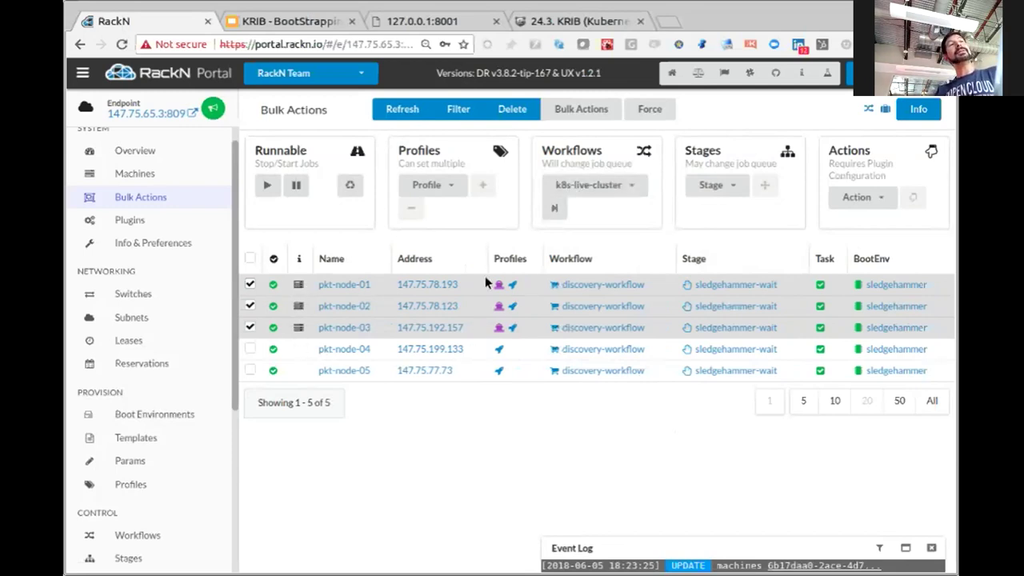
click(555, 209)
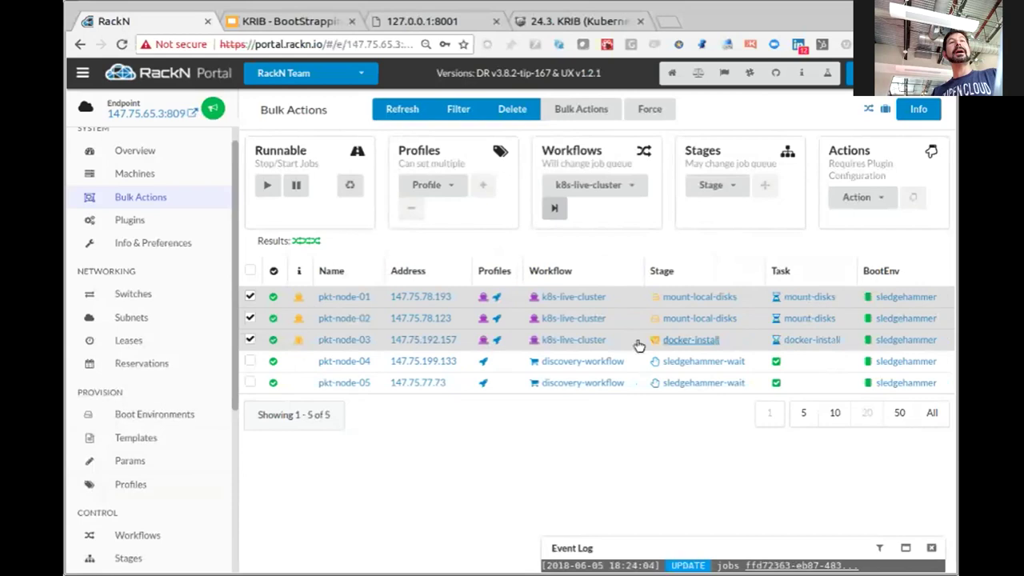
Step: Open the my-k8s-cluster profile from the second page of Profiles, check its parameters and close its details
click(127, 488)
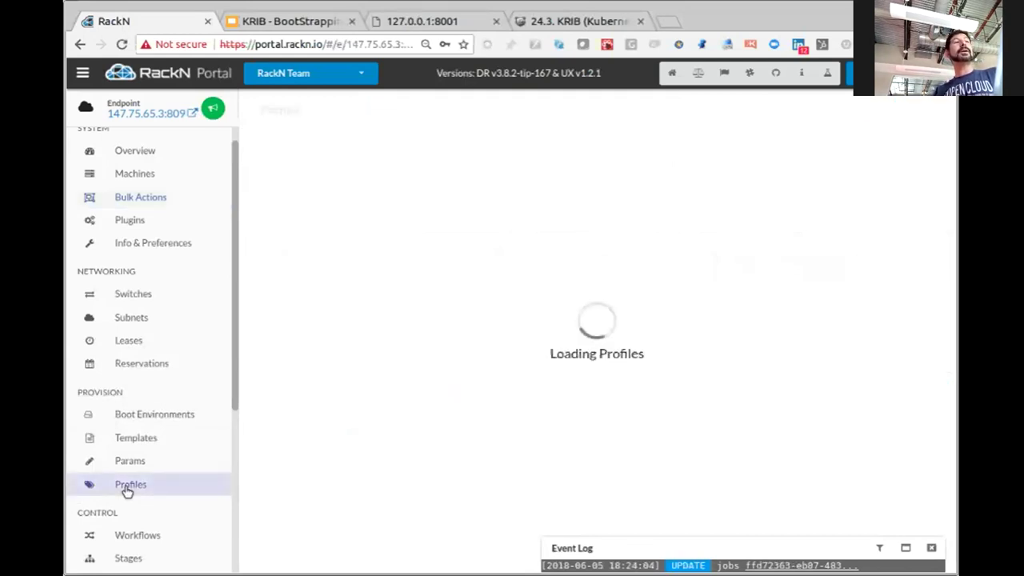
scroll(469, 360, down, 1)
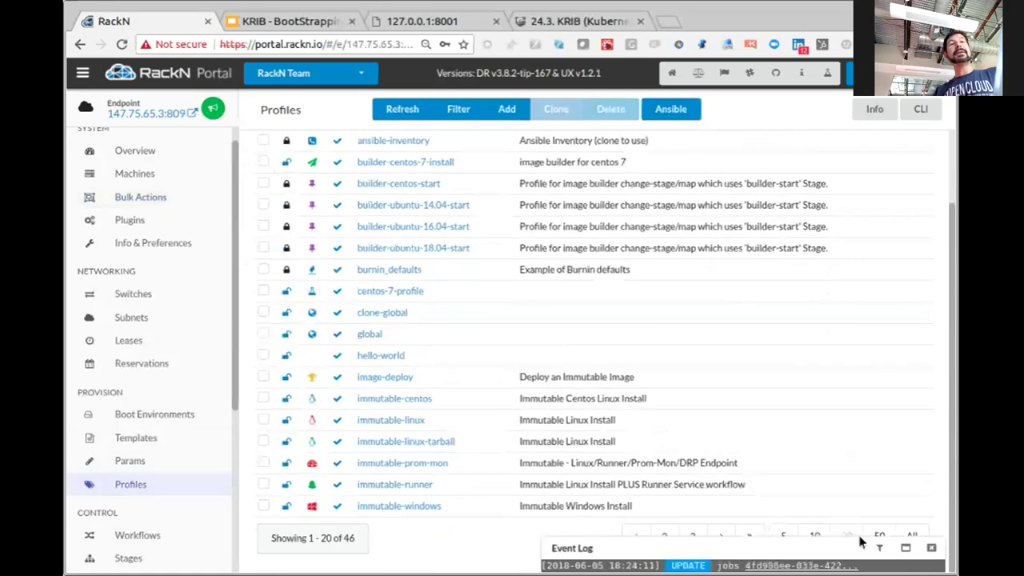
click(928, 549)
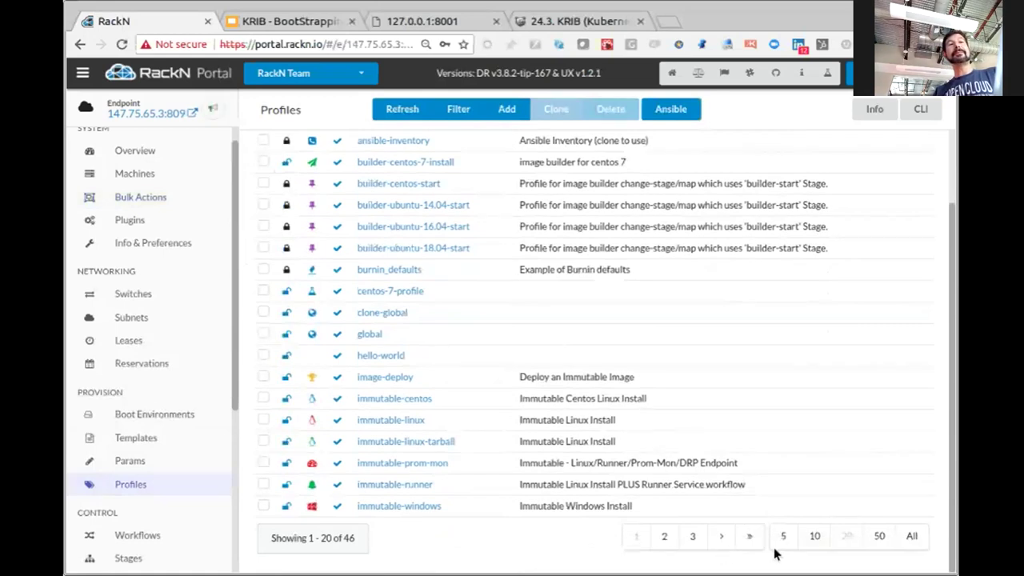
click(664, 536)
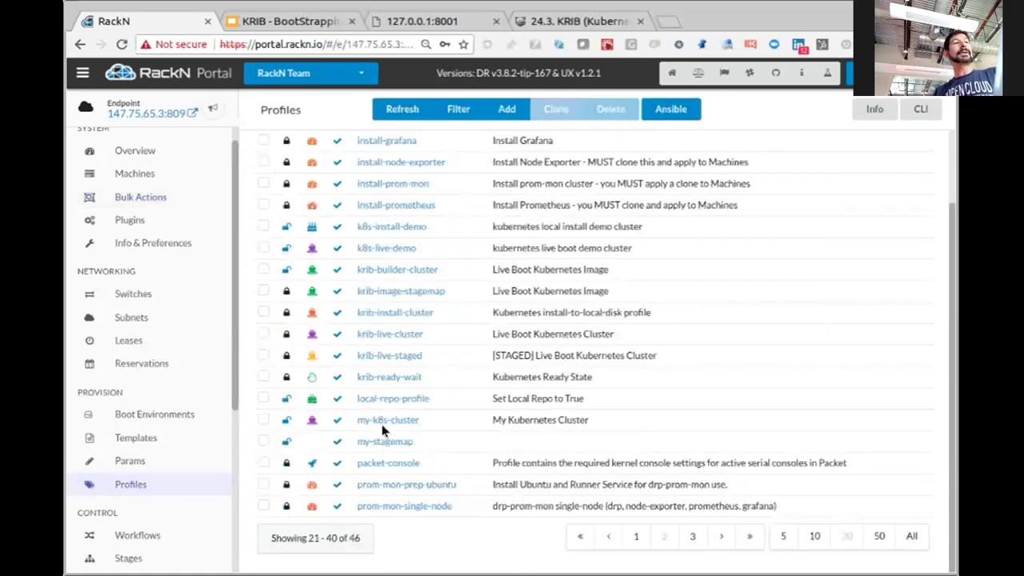
click(377, 422)
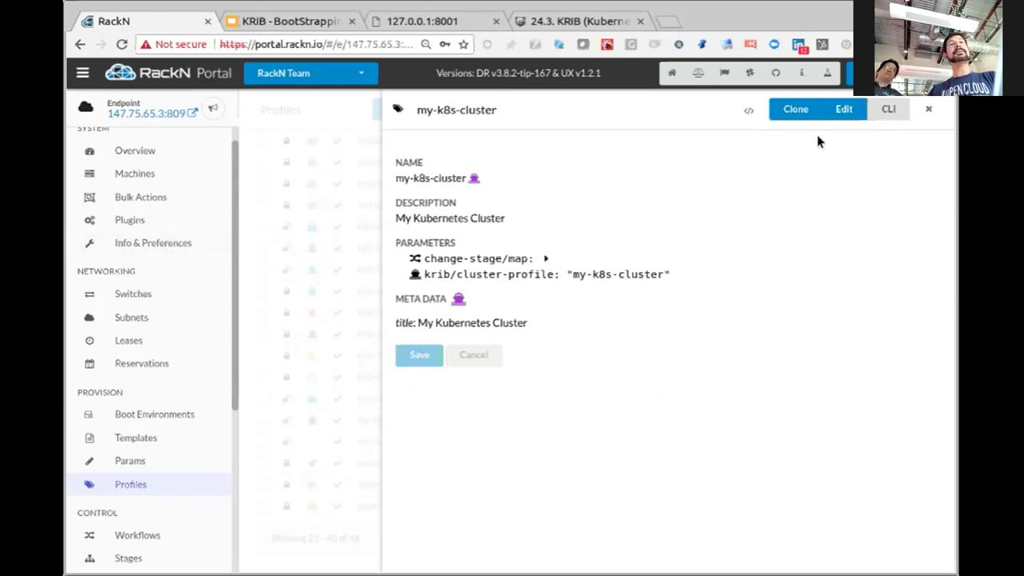
click(931, 112)
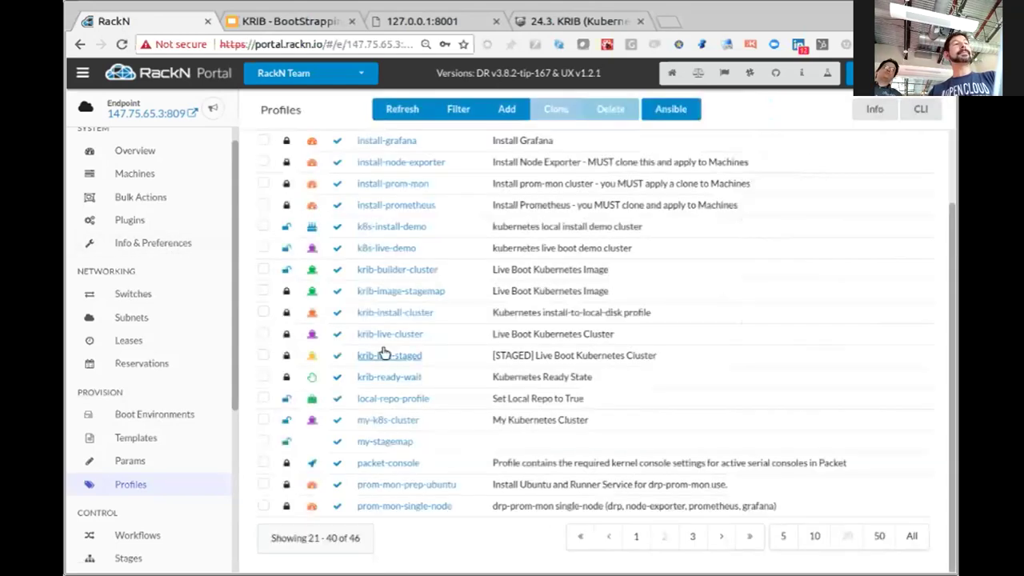
Step: Reopen the my-k8s-cluster profile to recheck its parameters, and expand the Event Log to follow job activity
click(388, 420)
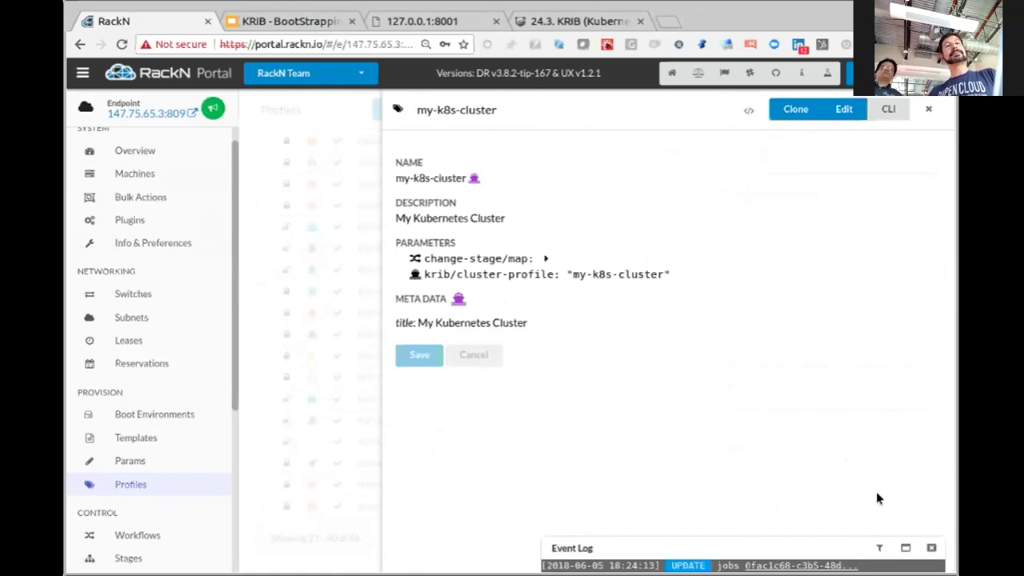
click(931, 549)
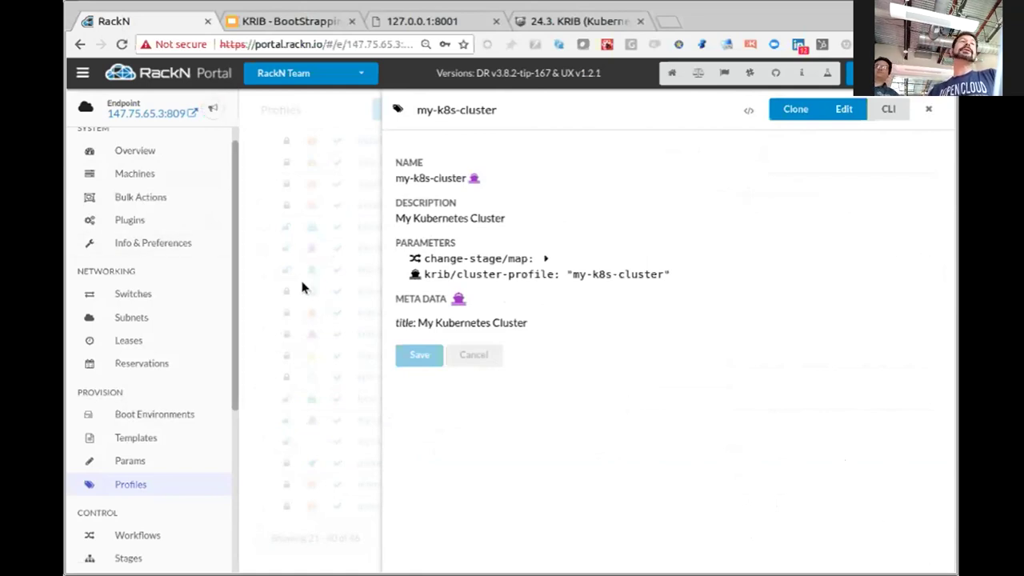
scroll(142, 253, up, 1)
scroll(152, 360, down, 2)
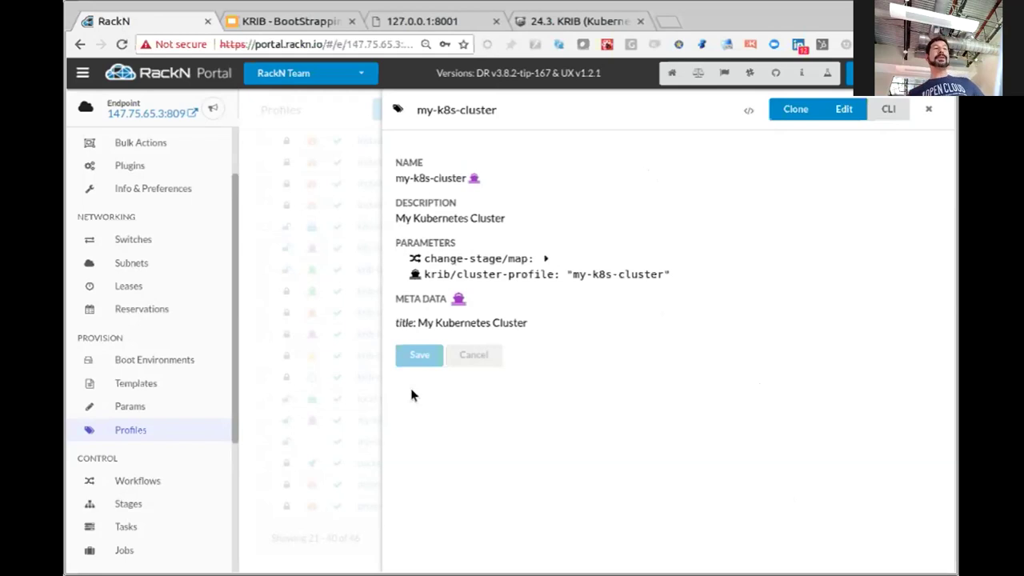
click(215, 113)
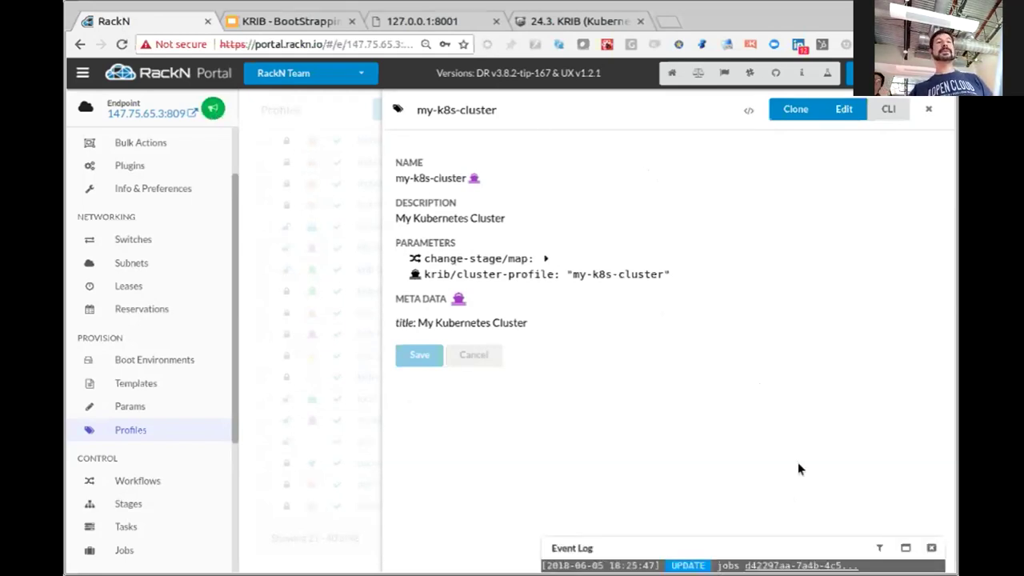
click(905, 547)
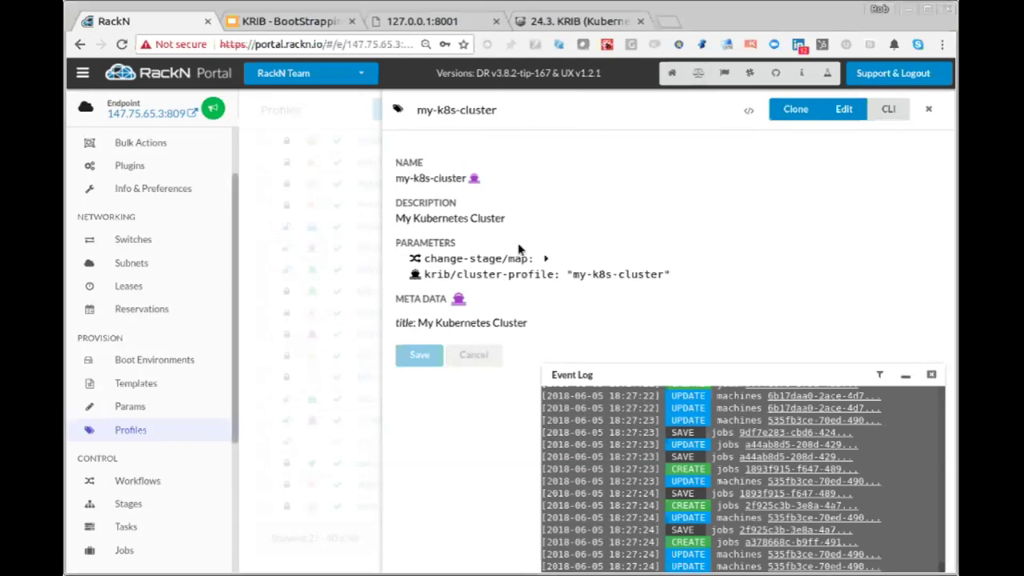
Step: Return to the Profiles list, look through the cluster profiles and minimize the Event Log
click(132, 432)
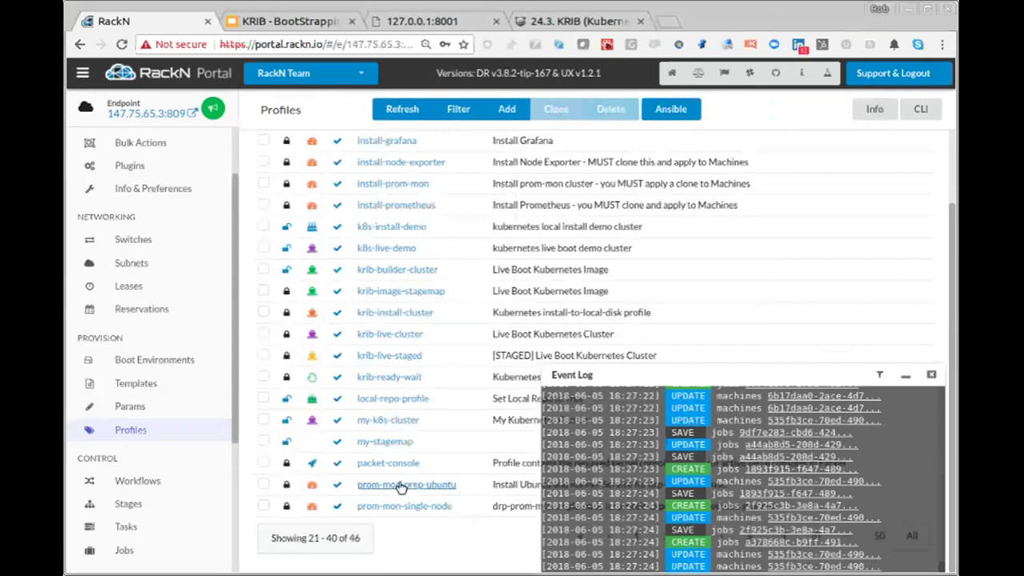
scroll(389, 467, up, 1)
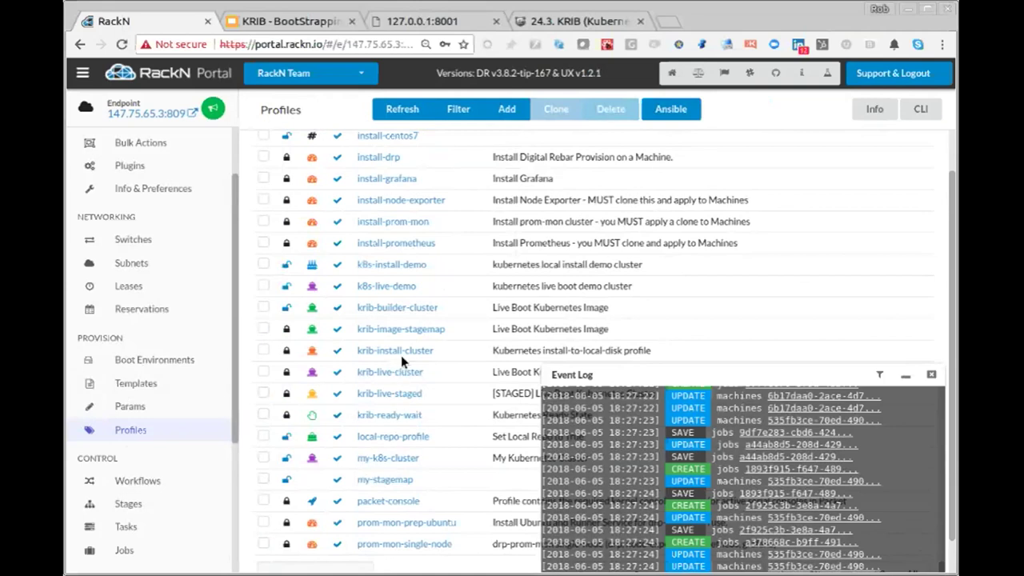
scroll(401, 360, down, 2)
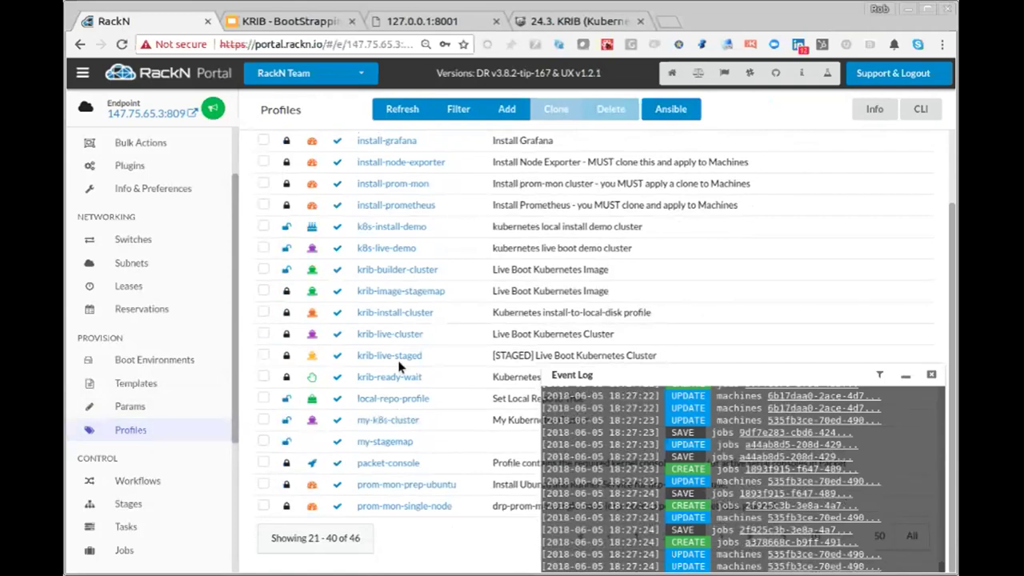
scroll(394, 348, up, 1)
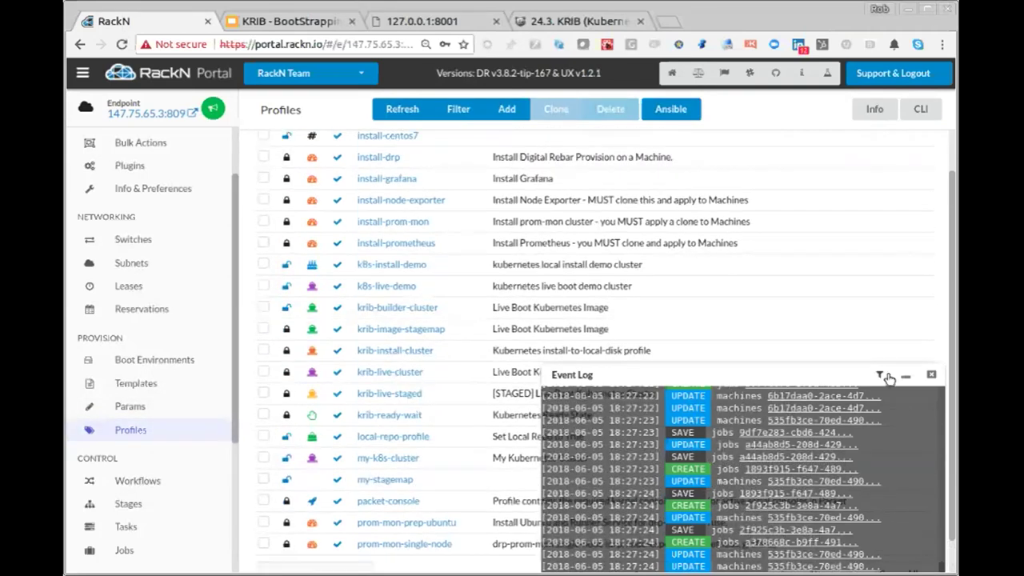
click(906, 374)
scroll(760, 498, down, 1)
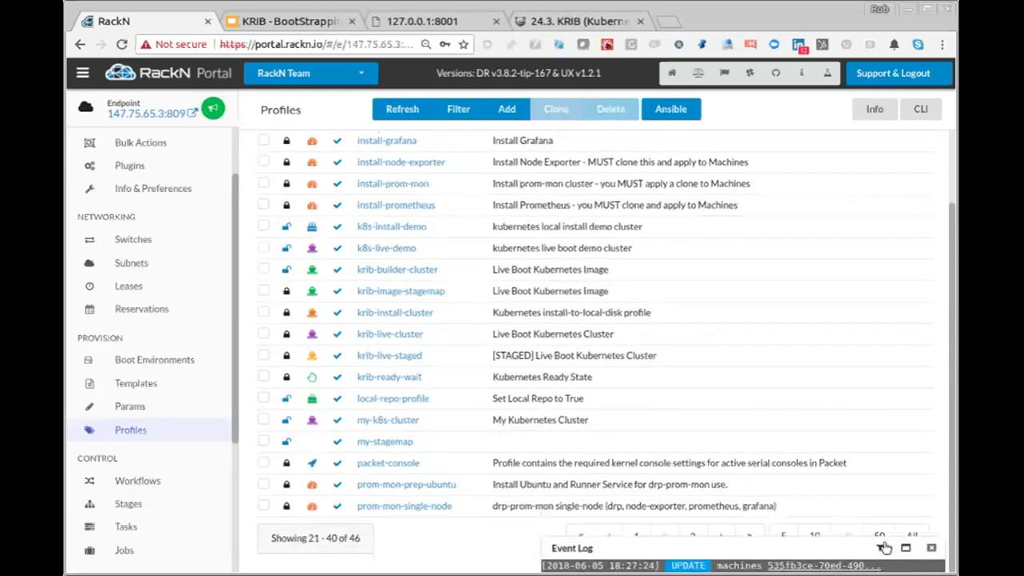
Step: Close the Event Log and look through the pages of the Profiles list for the cluster's profile
click(931, 548)
click(636, 538)
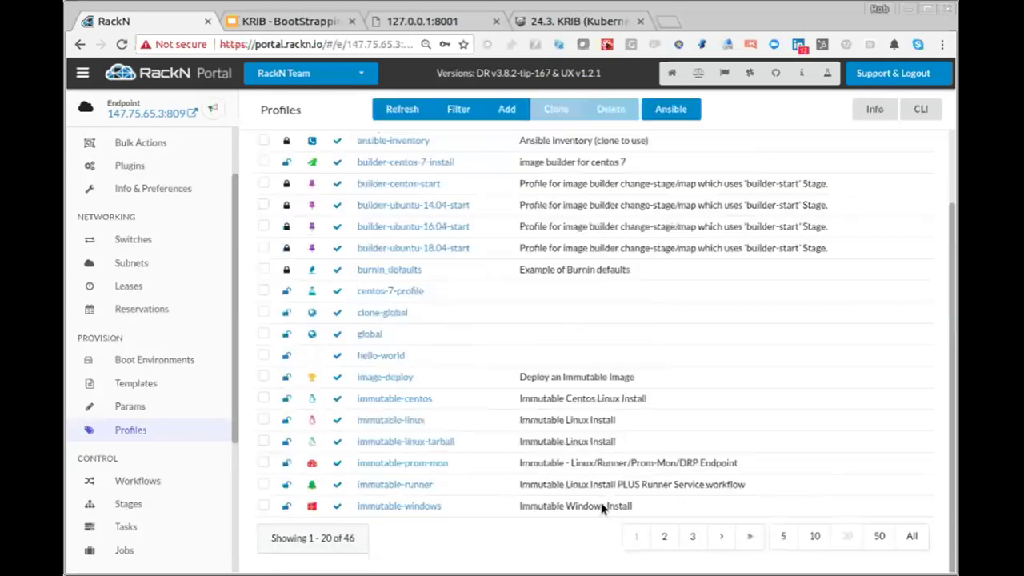
click(693, 537)
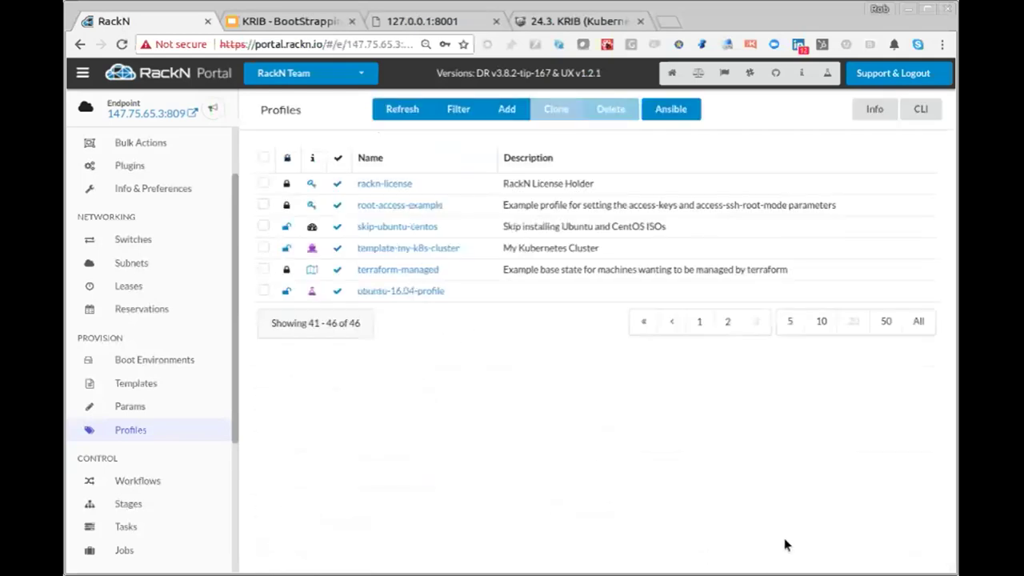
click(702, 323)
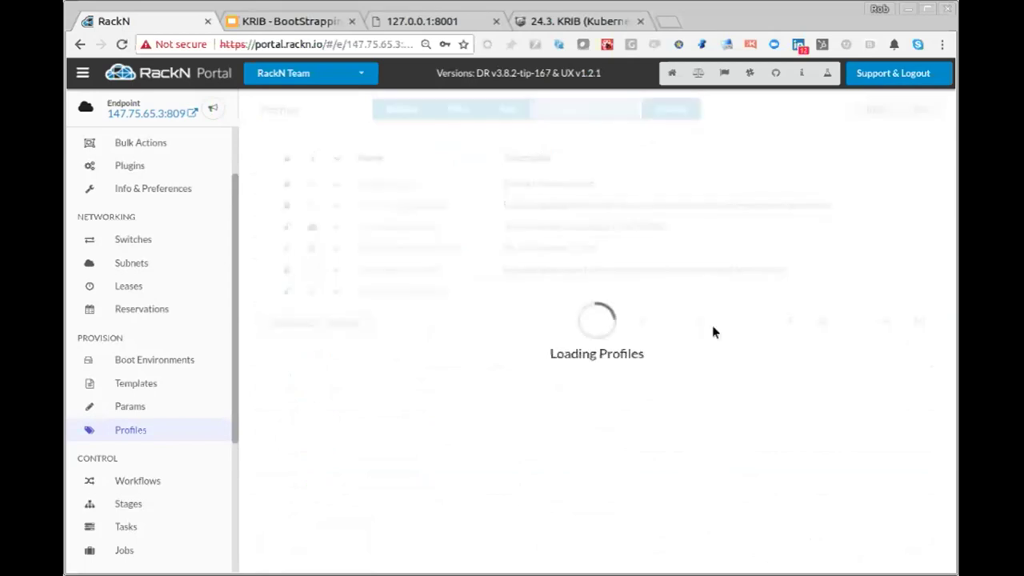
scroll(408, 456, down, 2)
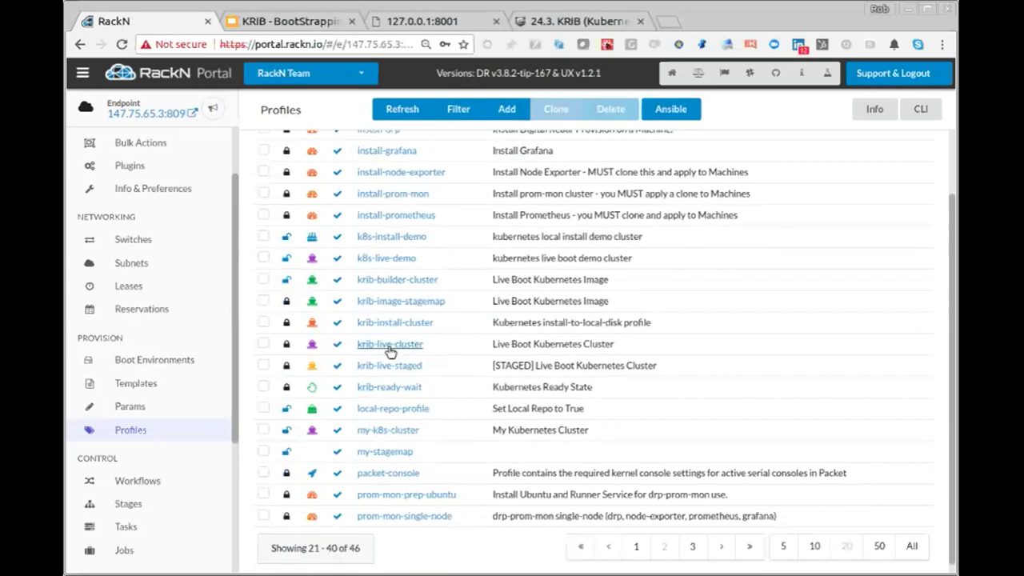
scroll(390, 352, up, 2)
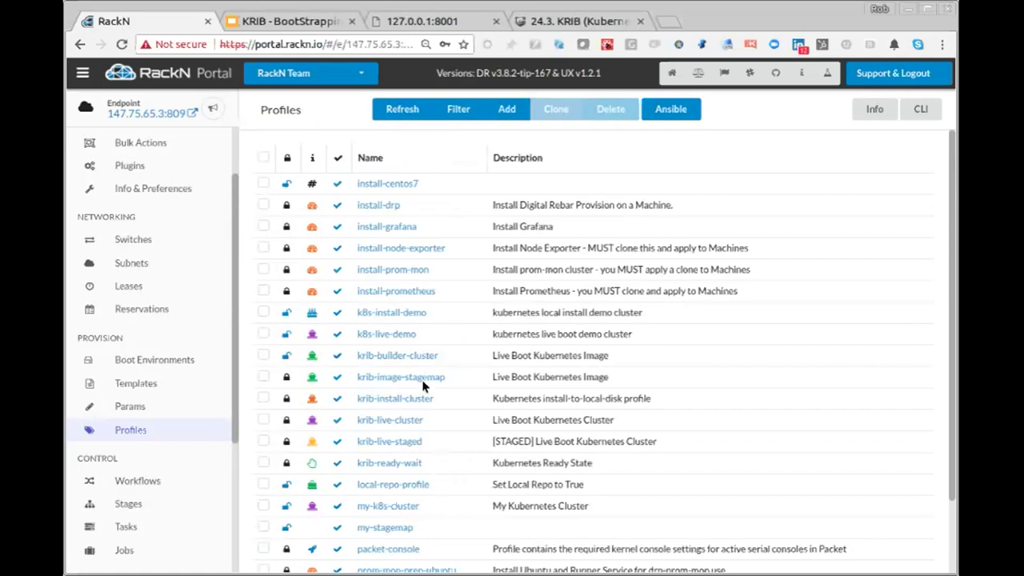
Step: Open the k8s-live-demo profile and examine its name and cluster parameters, including the join command
click(391, 336)
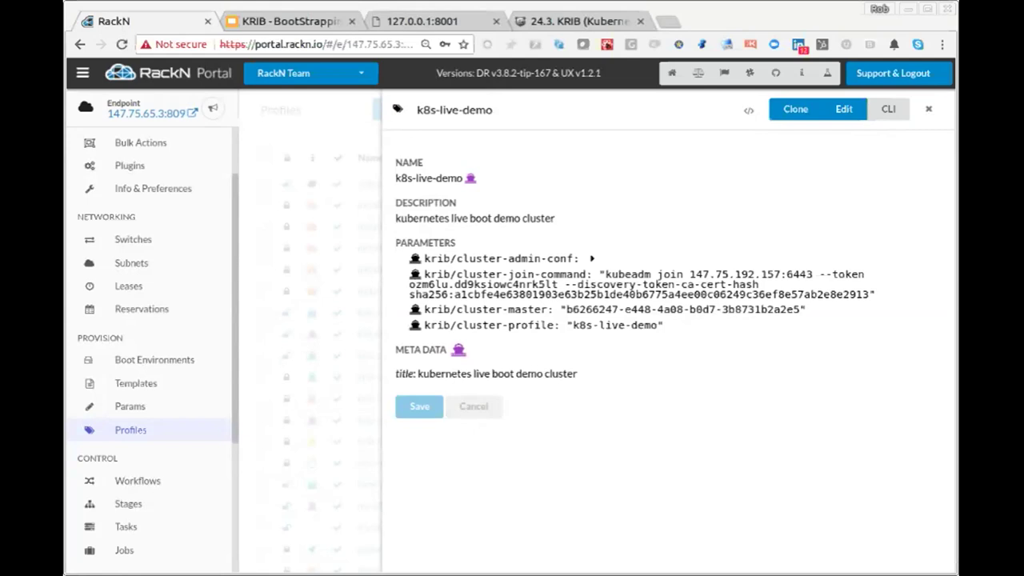
drag(424, 273, 875, 296)
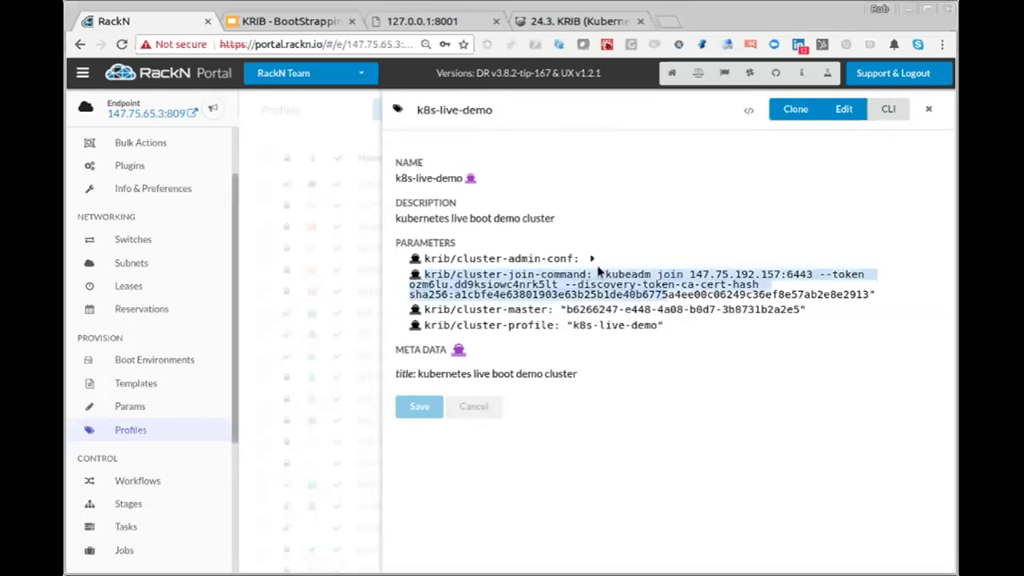
click(666, 297)
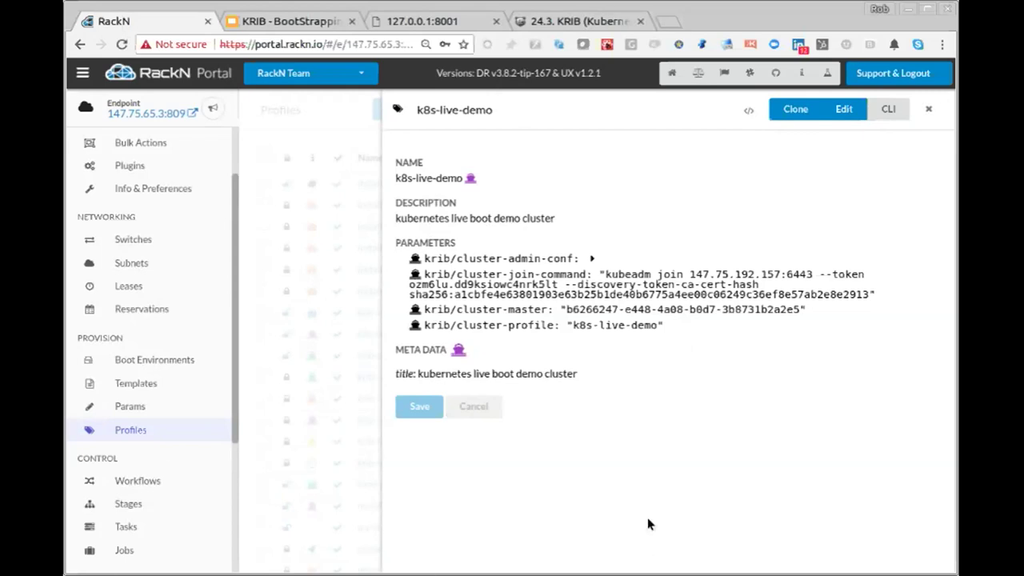
drag(397, 178, 466, 178)
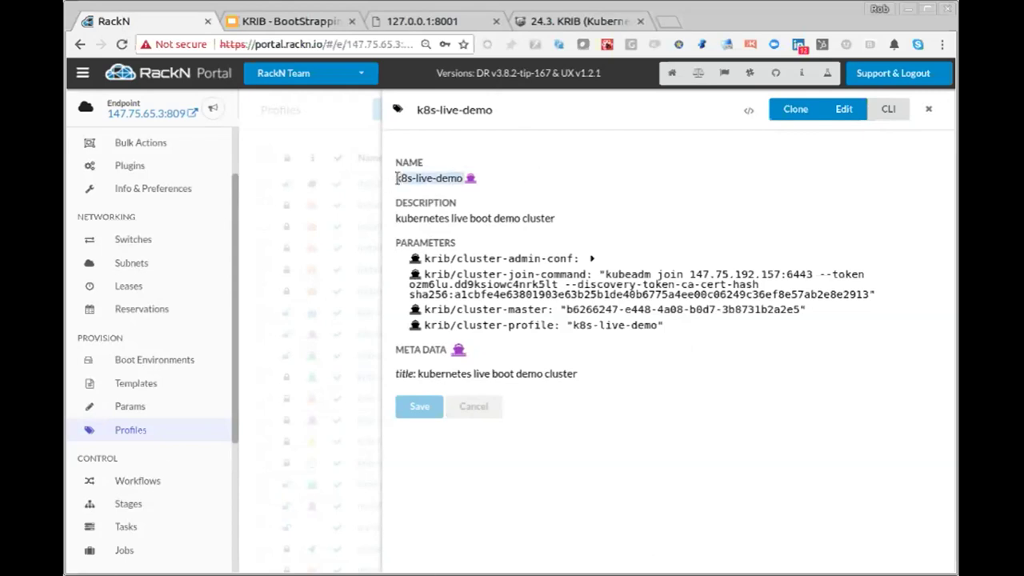
click(749, 336)
drag(671, 246, 715, 343)
click(718, 342)
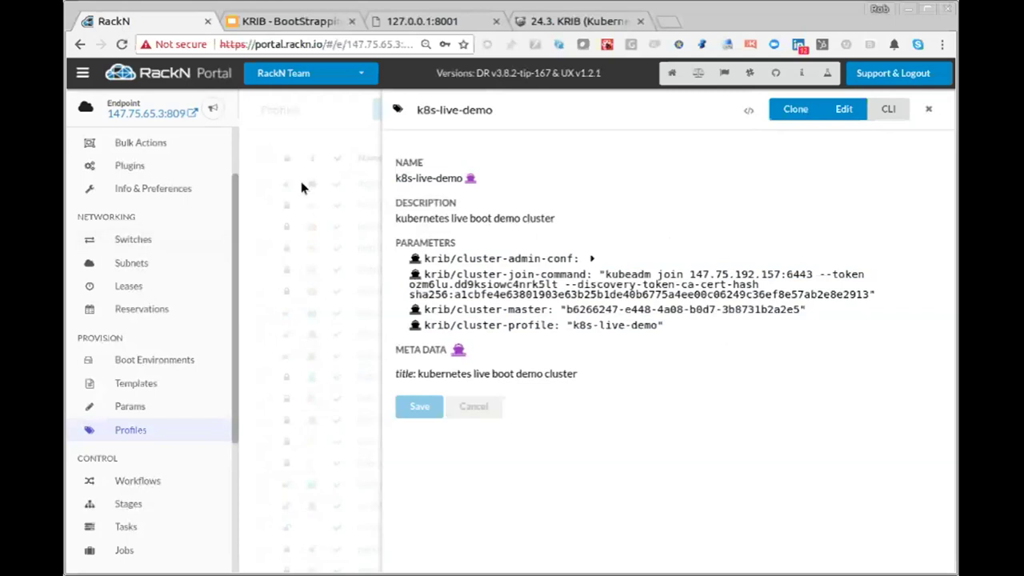
Step: Remove the krib/cluster-admin-conf, krib/cluster-join-command and krib/cluster-master parameters from the k8s-live-demo profile and save it
scroll(235, 204, up, 2)
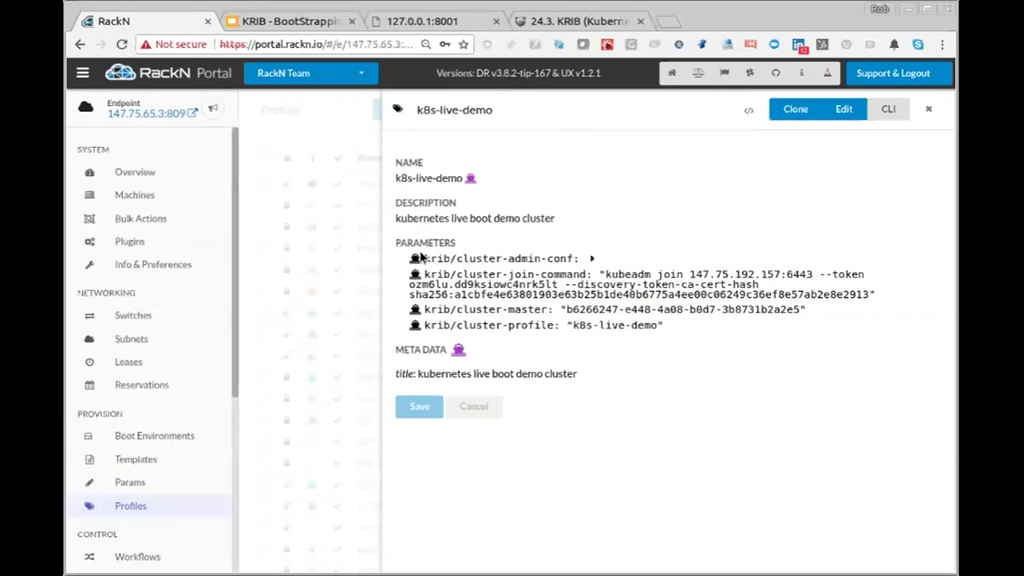
click(838, 120)
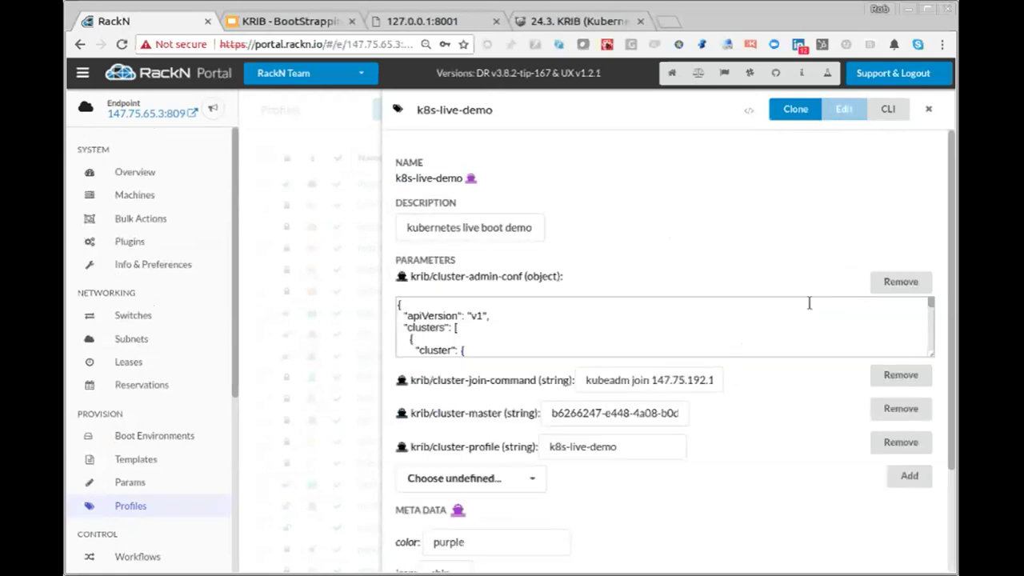
click(890, 286)
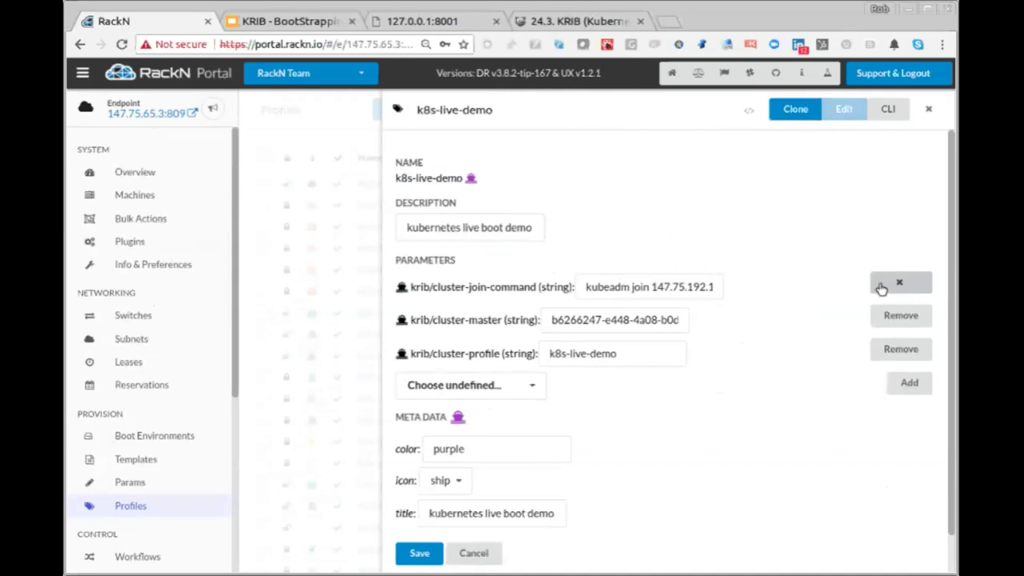
click(881, 288)
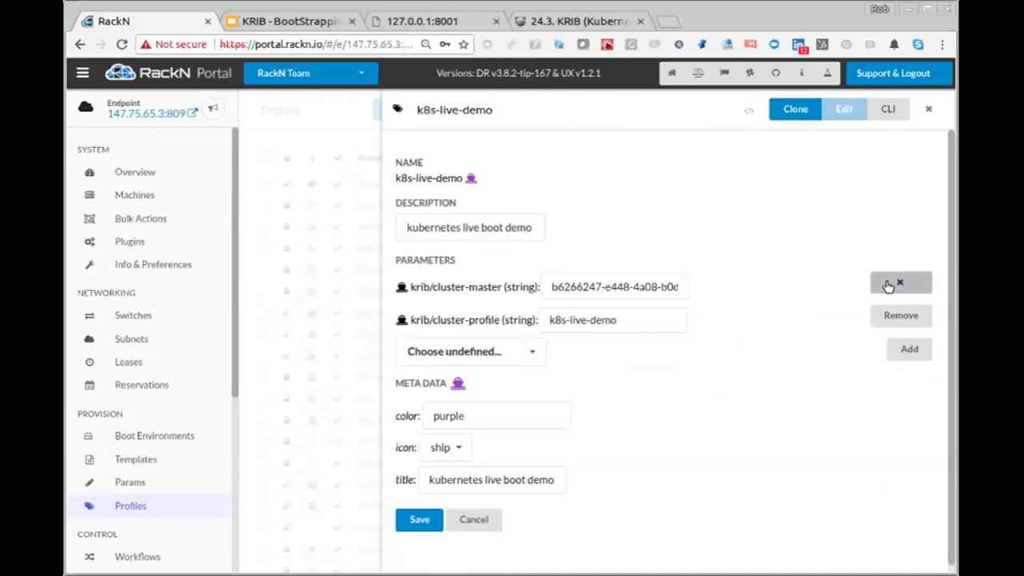
click(888, 285)
click(423, 490)
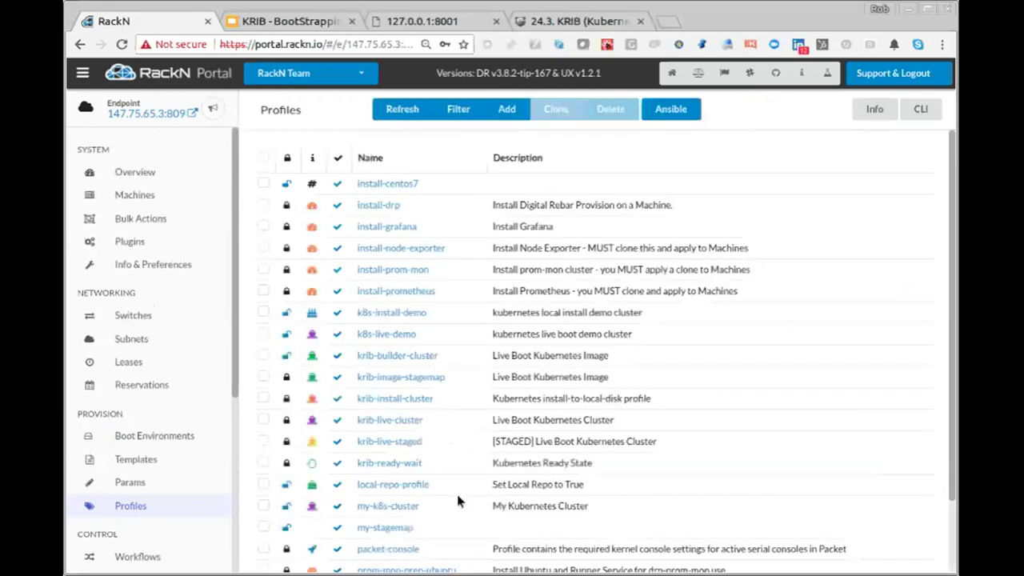
Step: In Bulk Actions, select pkt-node-01, pkt-node-02 and pkt-node-03 and reset them to the discovery workflow
click(144, 228)
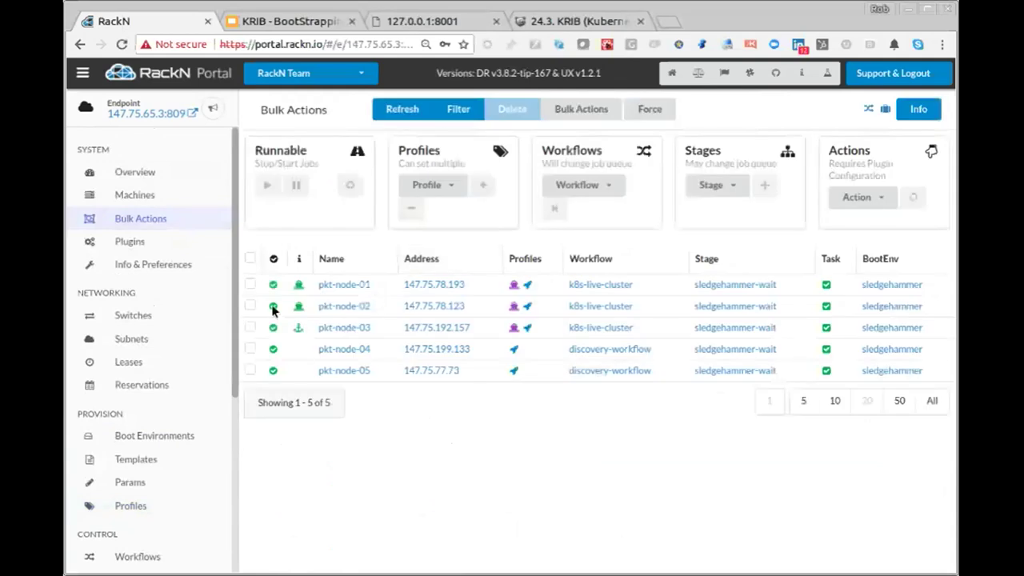
click(251, 285)
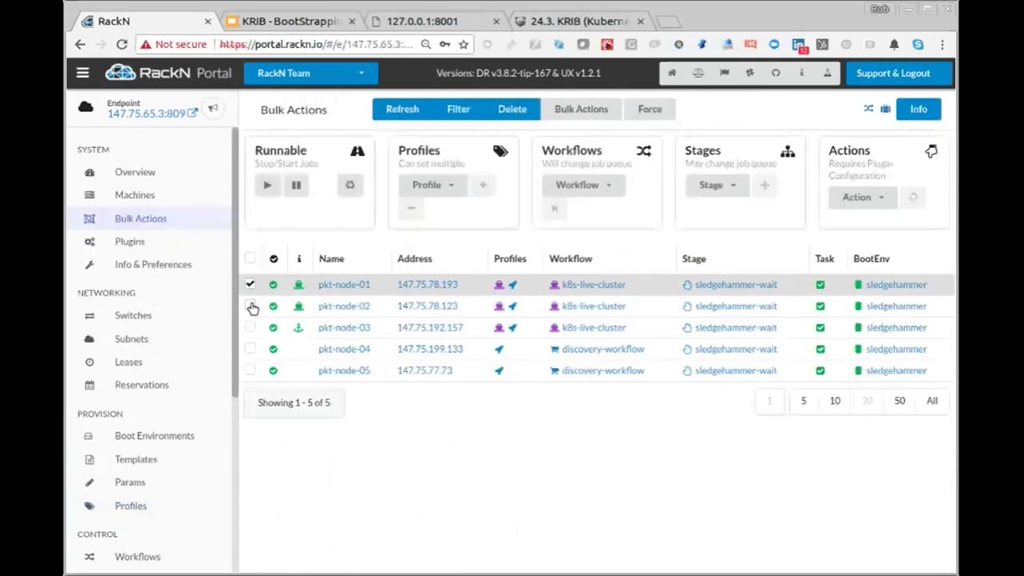
click(249, 306)
click(250, 328)
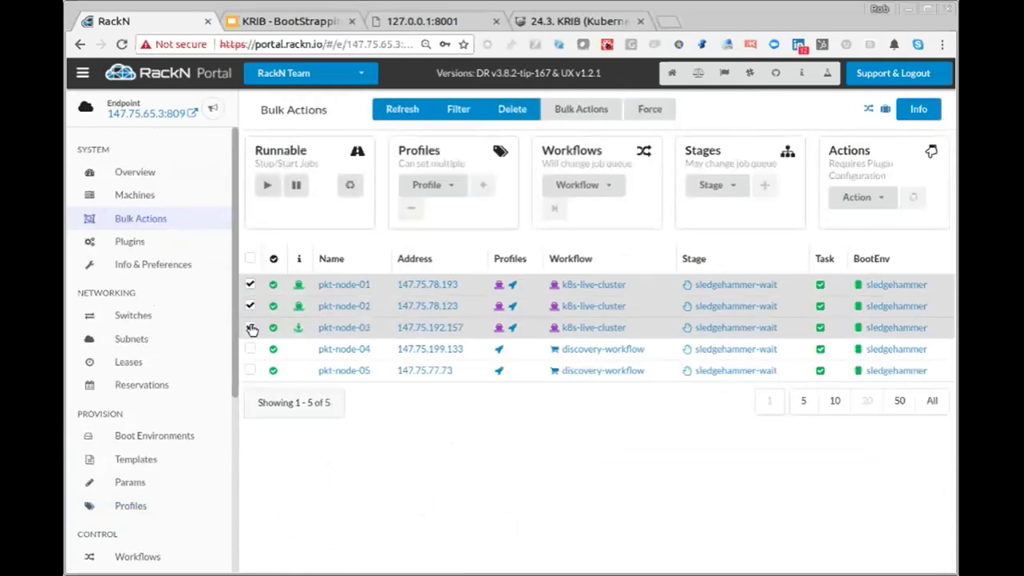
click(349, 184)
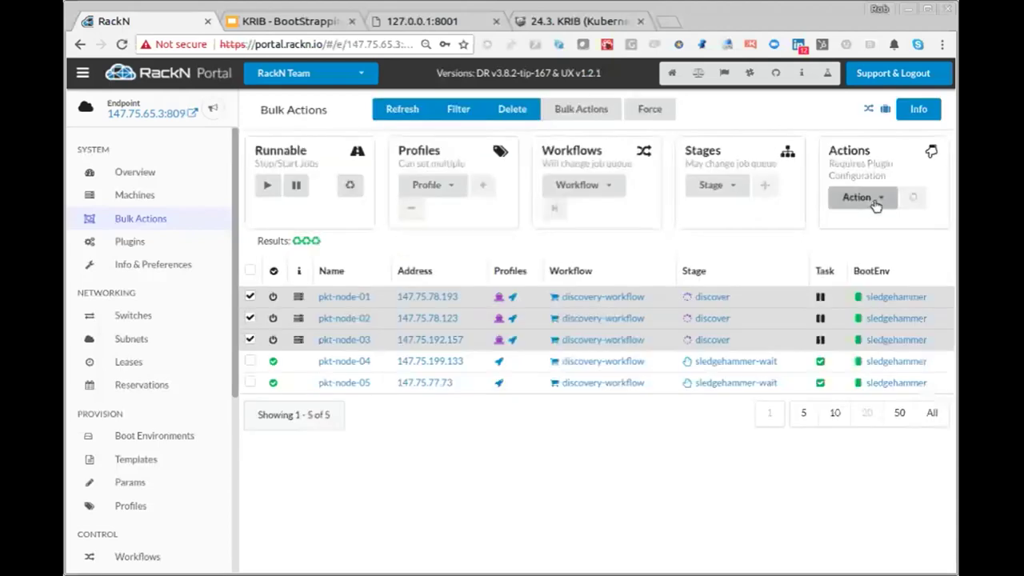
Step: Run the powercycle action on the three selected machines
click(870, 199)
click(848, 360)
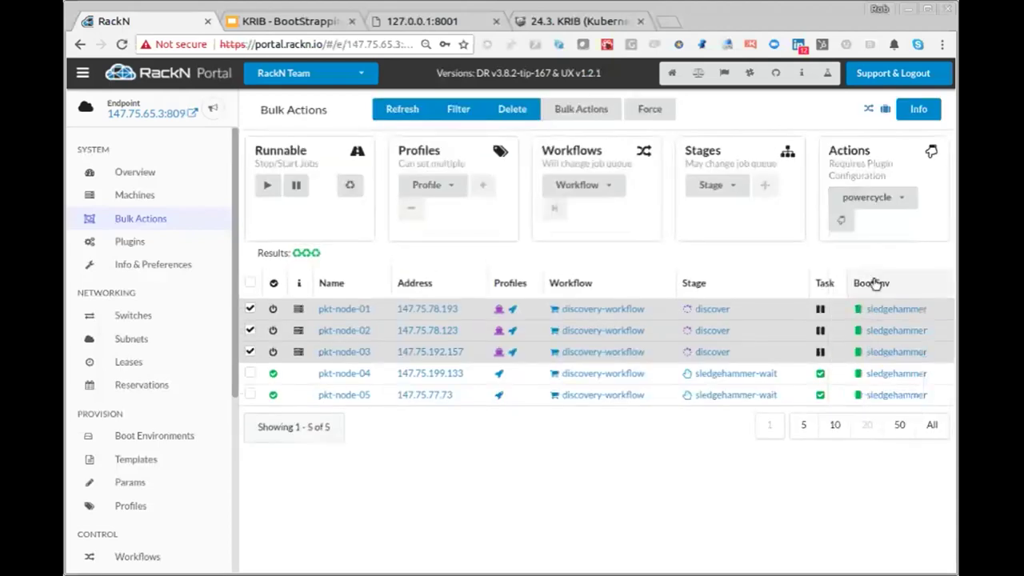
click(841, 219)
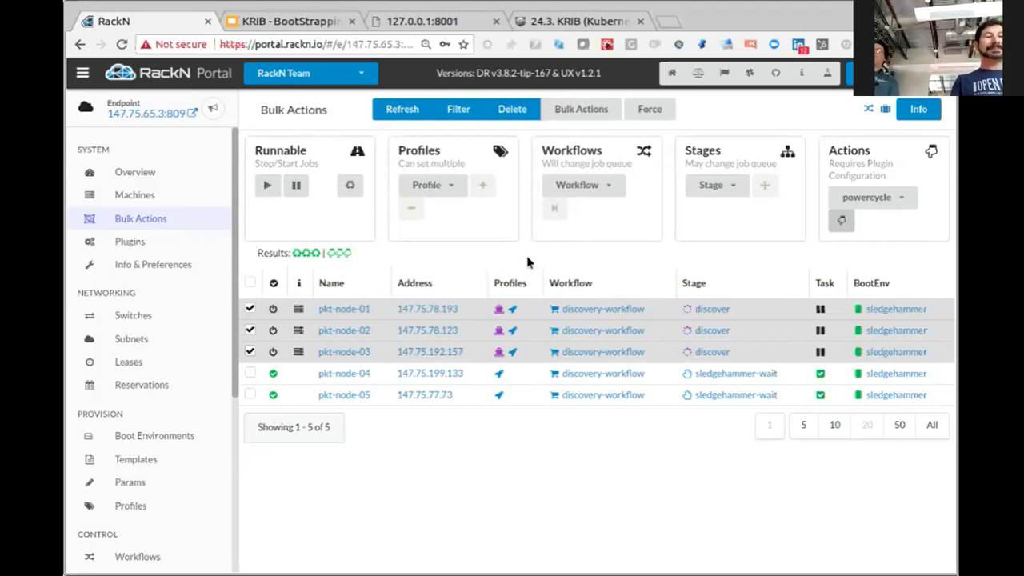
Step: Show the expanded Event Log and apply the k8s-live-cluster workflow to pkt-node-01, pkt-node-02 and pkt-node-03
click(215, 109)
click(906, 548)
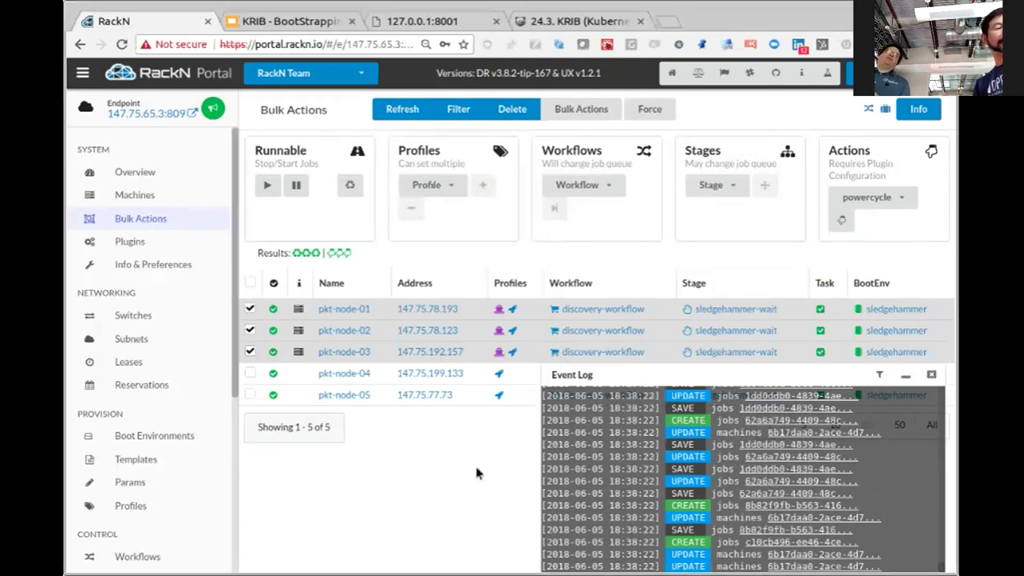
click(561, 184)
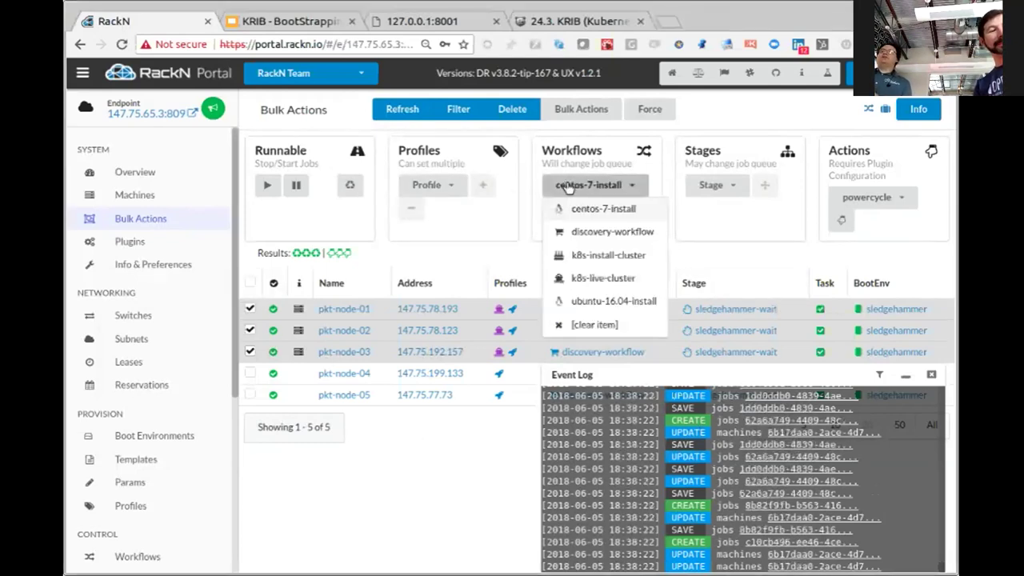
click(588, 280)
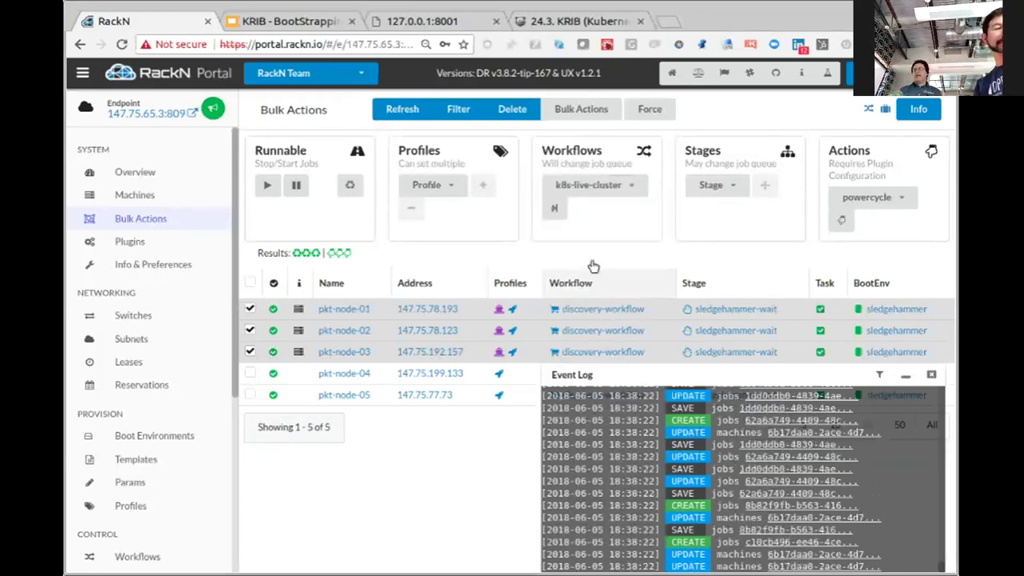
click(555, 209)
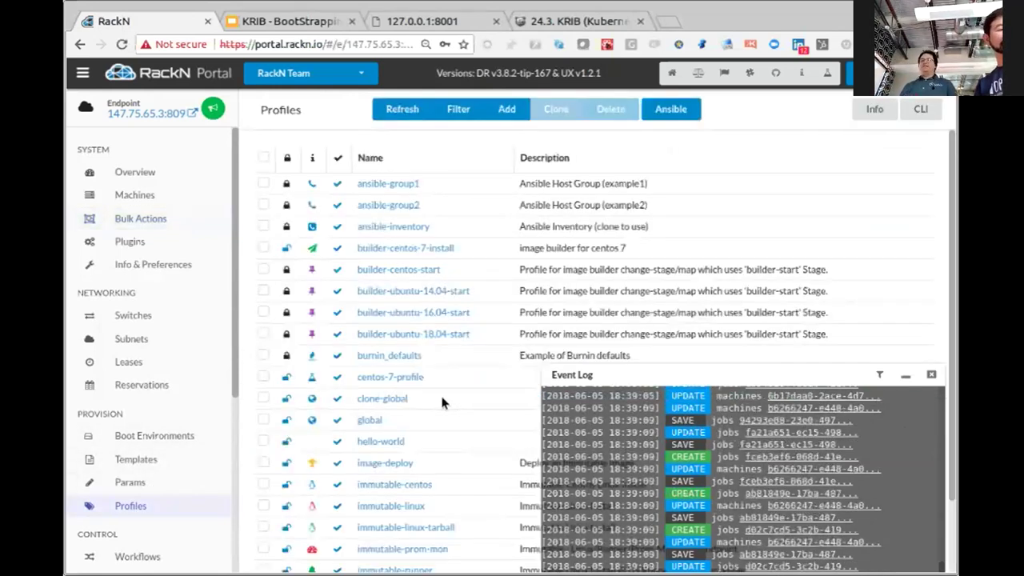
Step: Minimize the Event Log, check the k8s-live-demo profile's parameters from the second page of Profiles, and close its details
scroll(792, 336, down, 1)
click(905, 375)
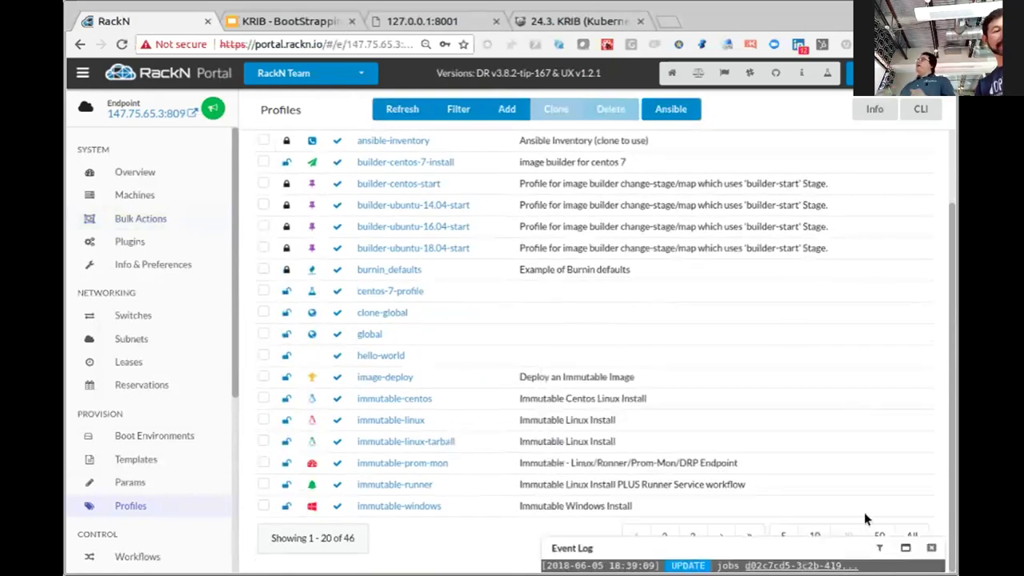
click(667, 531)
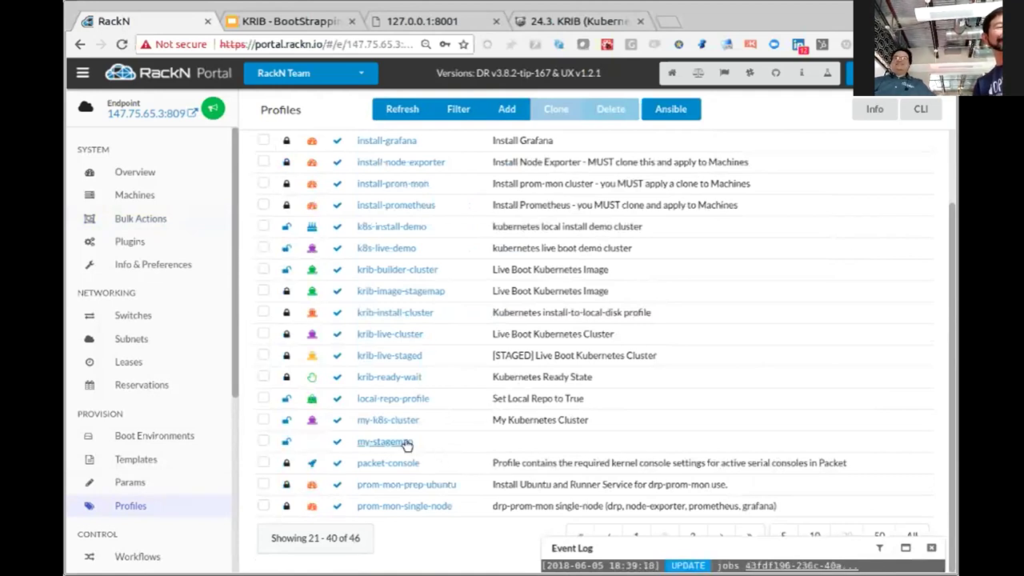
click(369, 250)
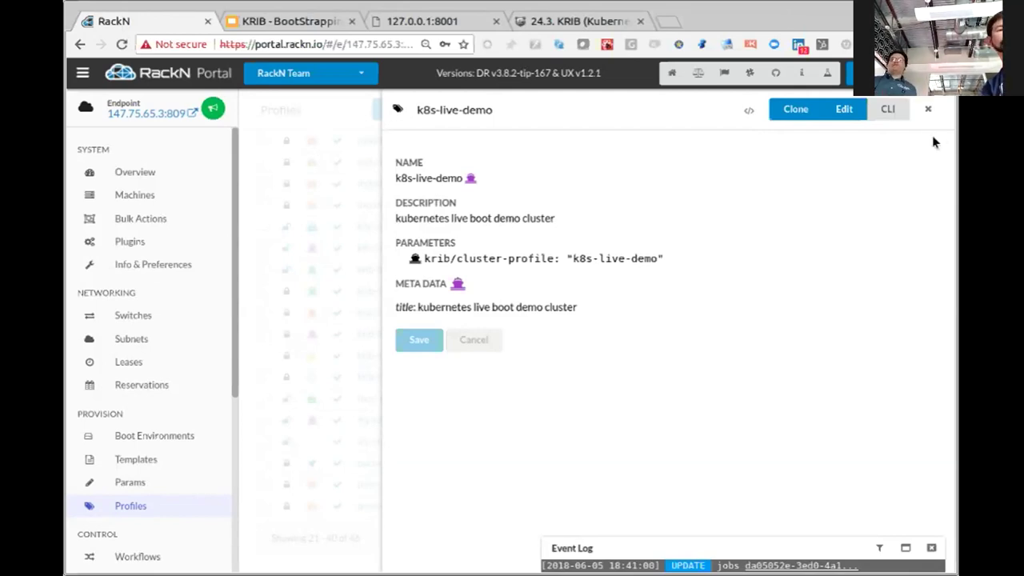
click(927, 109)
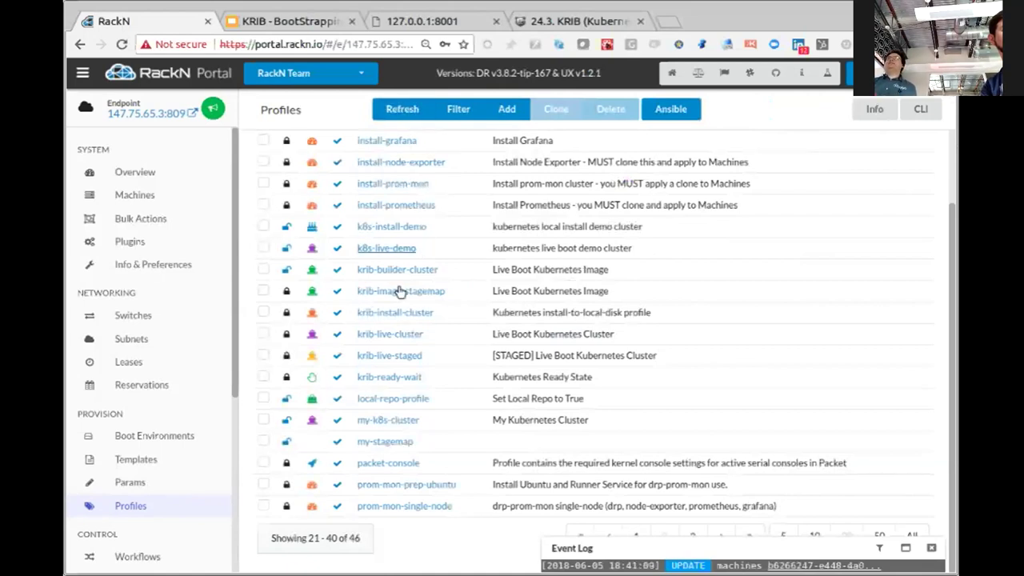
Step: Reopen the k8s-live-demo profile, reload the page to refresh its parameters, and minimize the Event Log
click(388, 248)
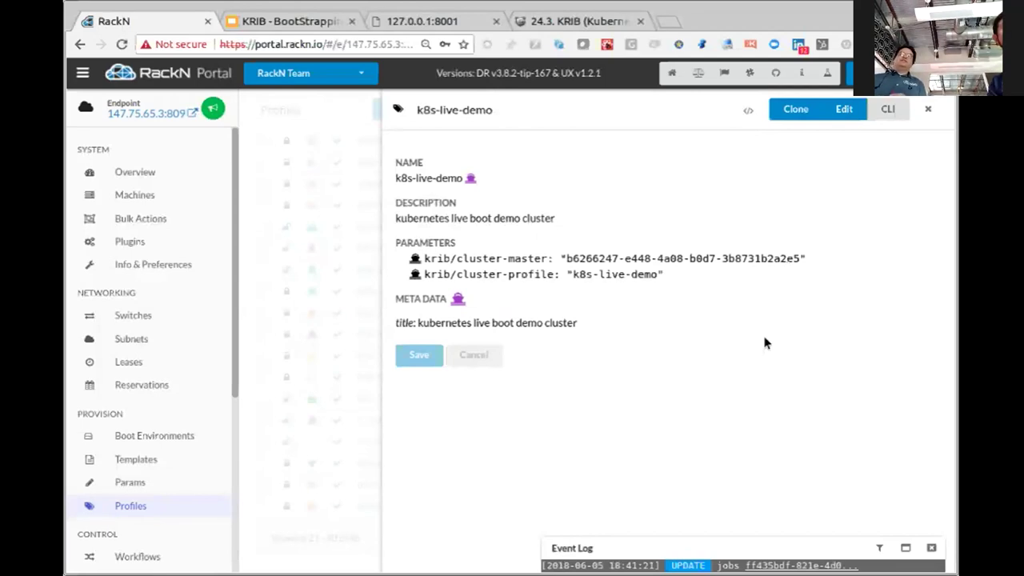
key(F5)
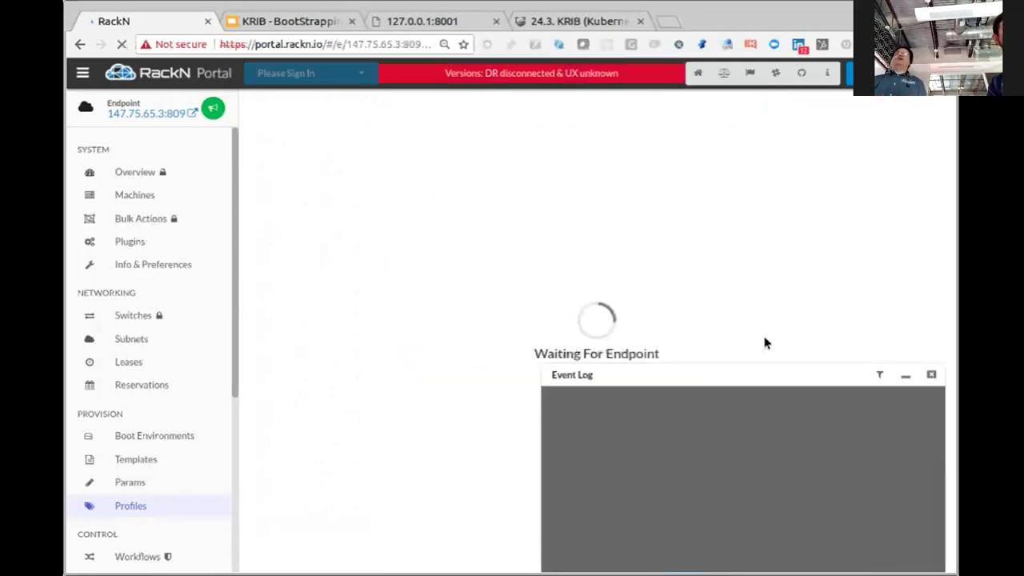
click(906, 375)
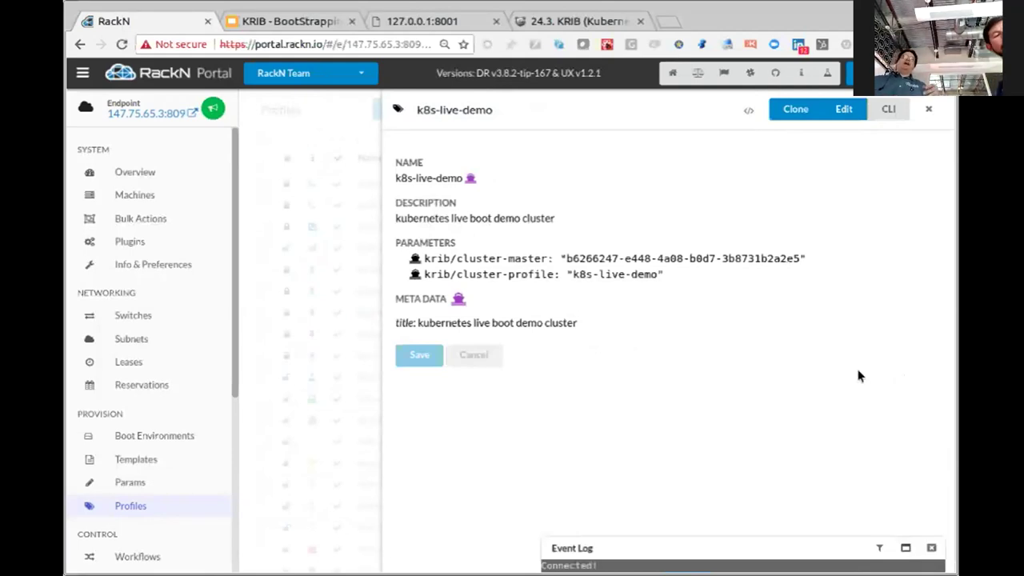